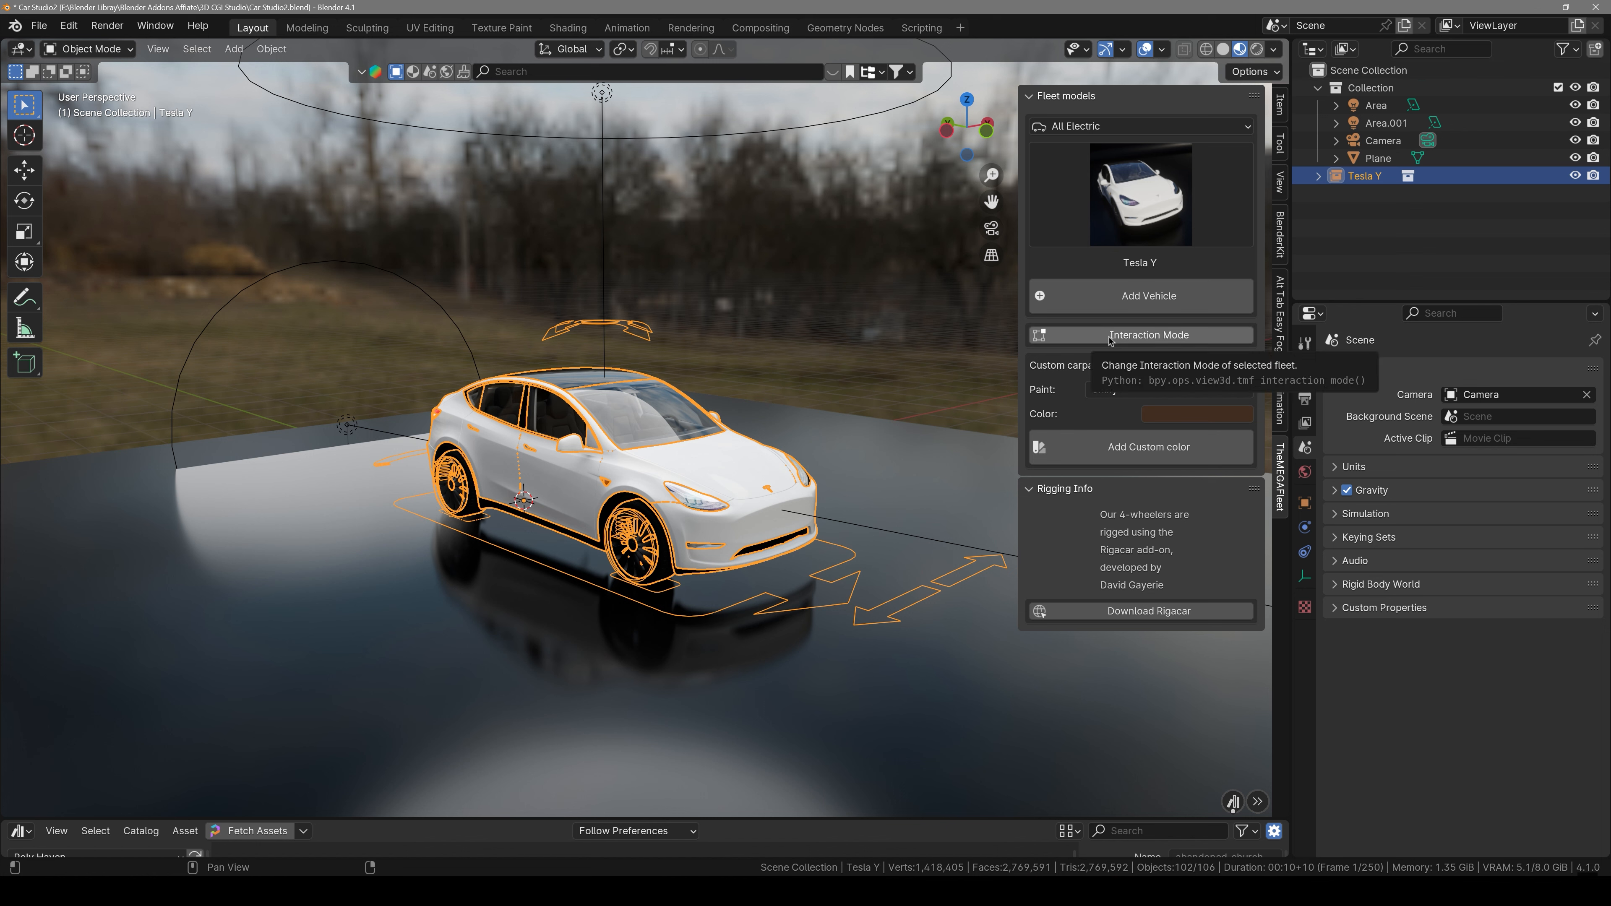
# - Switch the Tesla Y to Interaction Mode and select its body as a separate part
pyautogui.click(1096, 336)
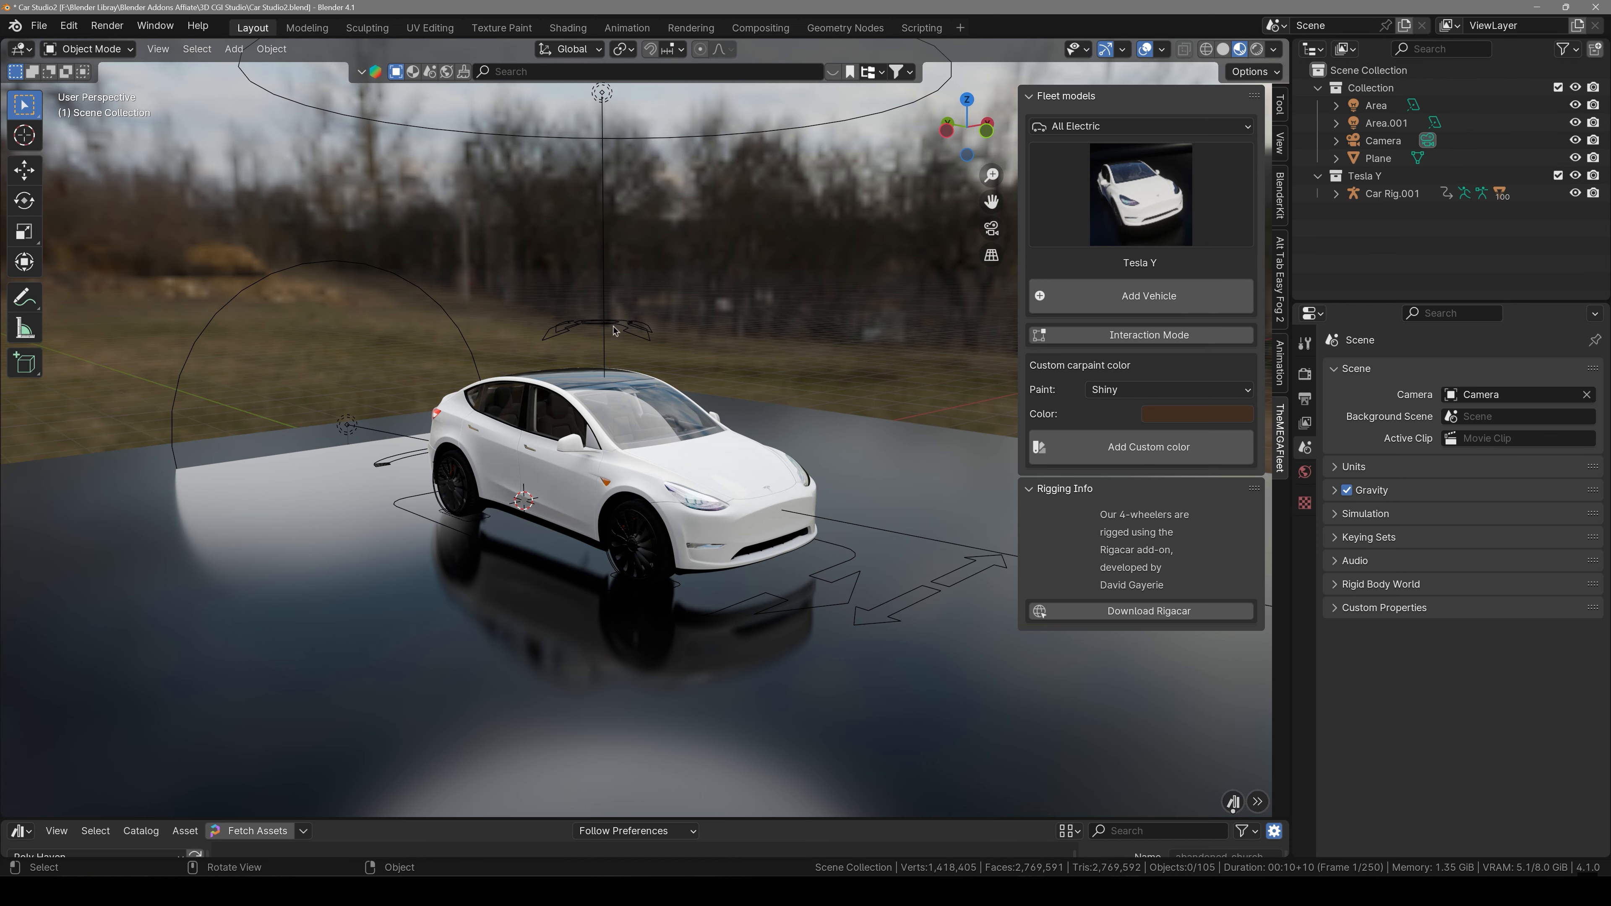
pyautogui.click(607, 377)
pyautogui.click(634, 487)
pyautogui.scroll(1, 634, 487)
pyautogui.press('g')
pyautogui.rightClick(692, 454)
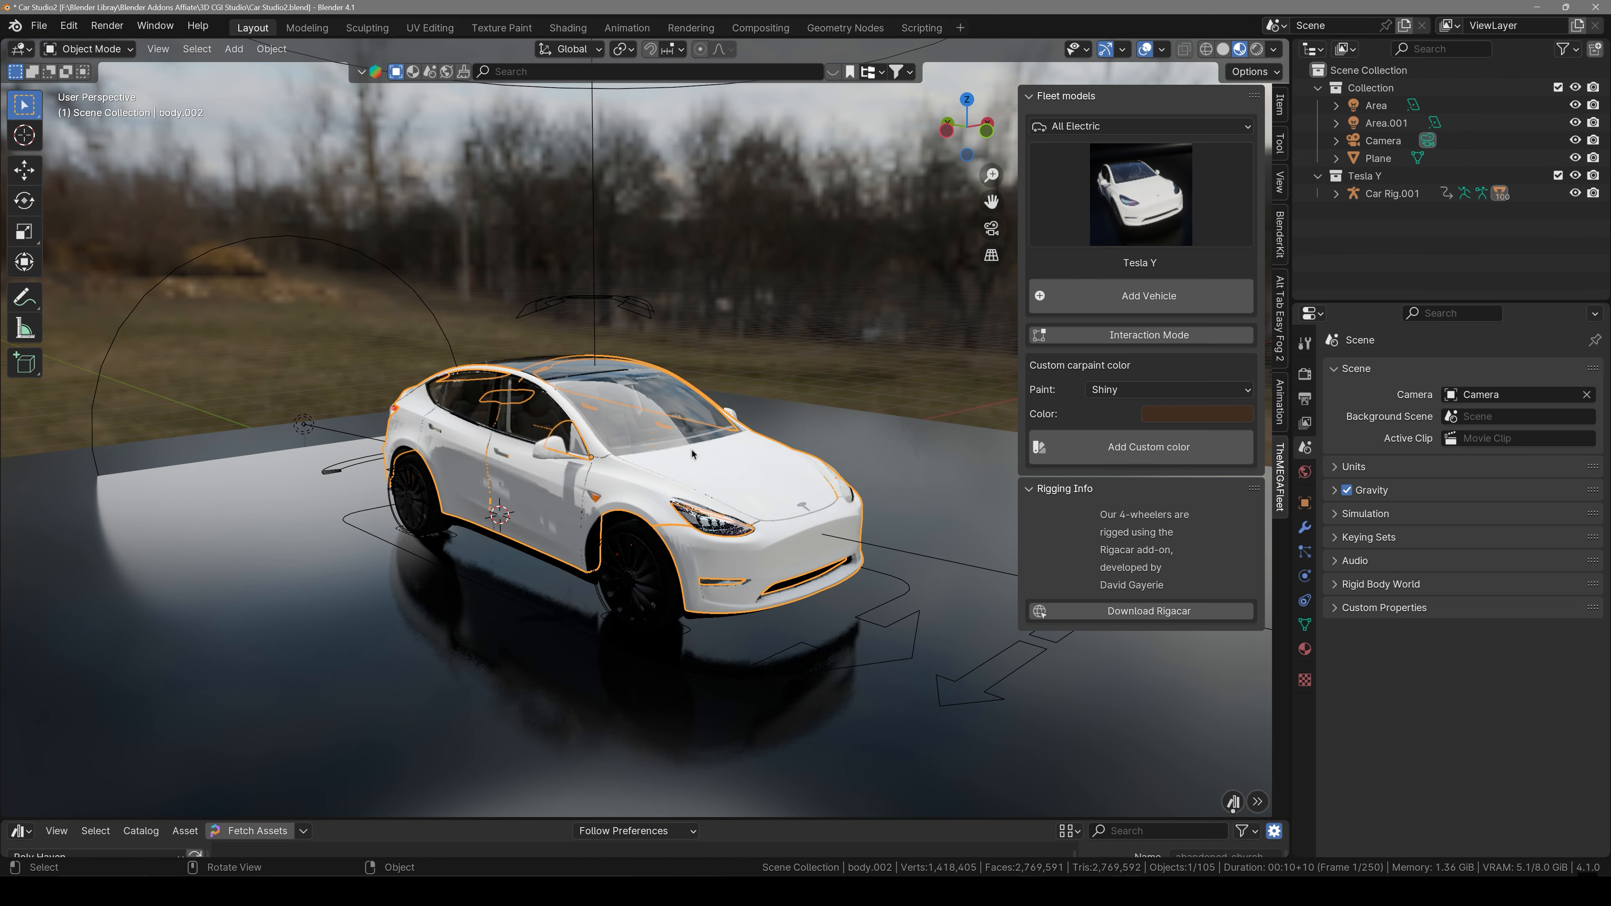
pyautogui.click(706, 677)
pyautogui.click(657, 416)
pyautogui.press('g')
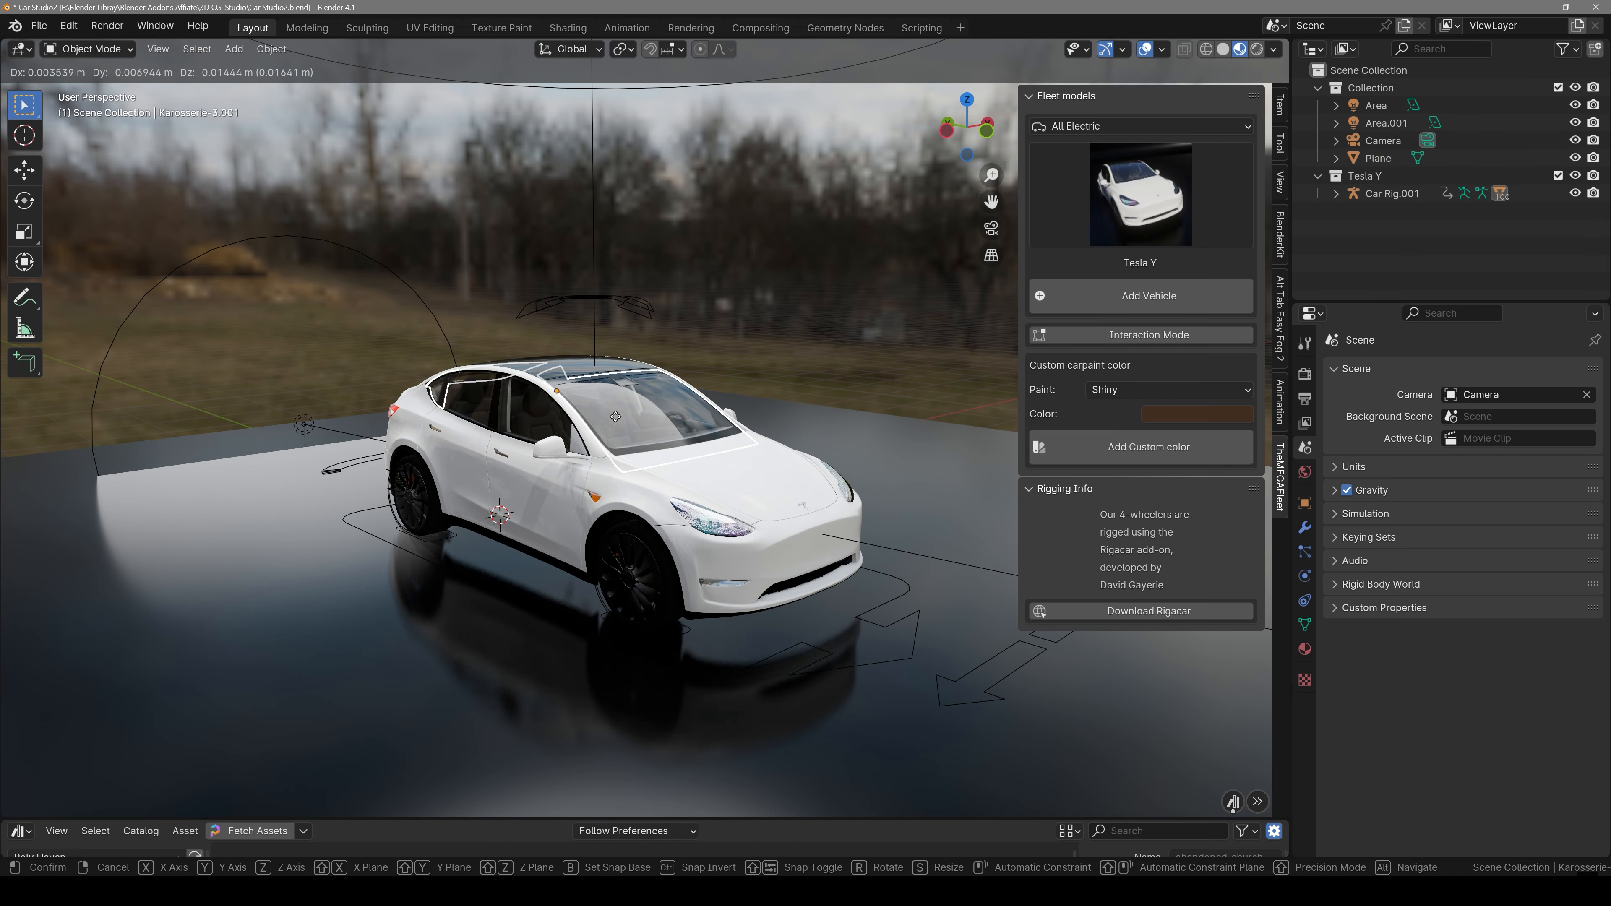
pyautogui.rightClick(637, 387)
pyautogui.moveTo(881, 388); pyautogui.dragTo(815, 536, button='middle')
pyautogui.click(965, 467)
pyautogui.moveTo(1014, 349); pyautogui.dragTo(1003, 373, button='middle')
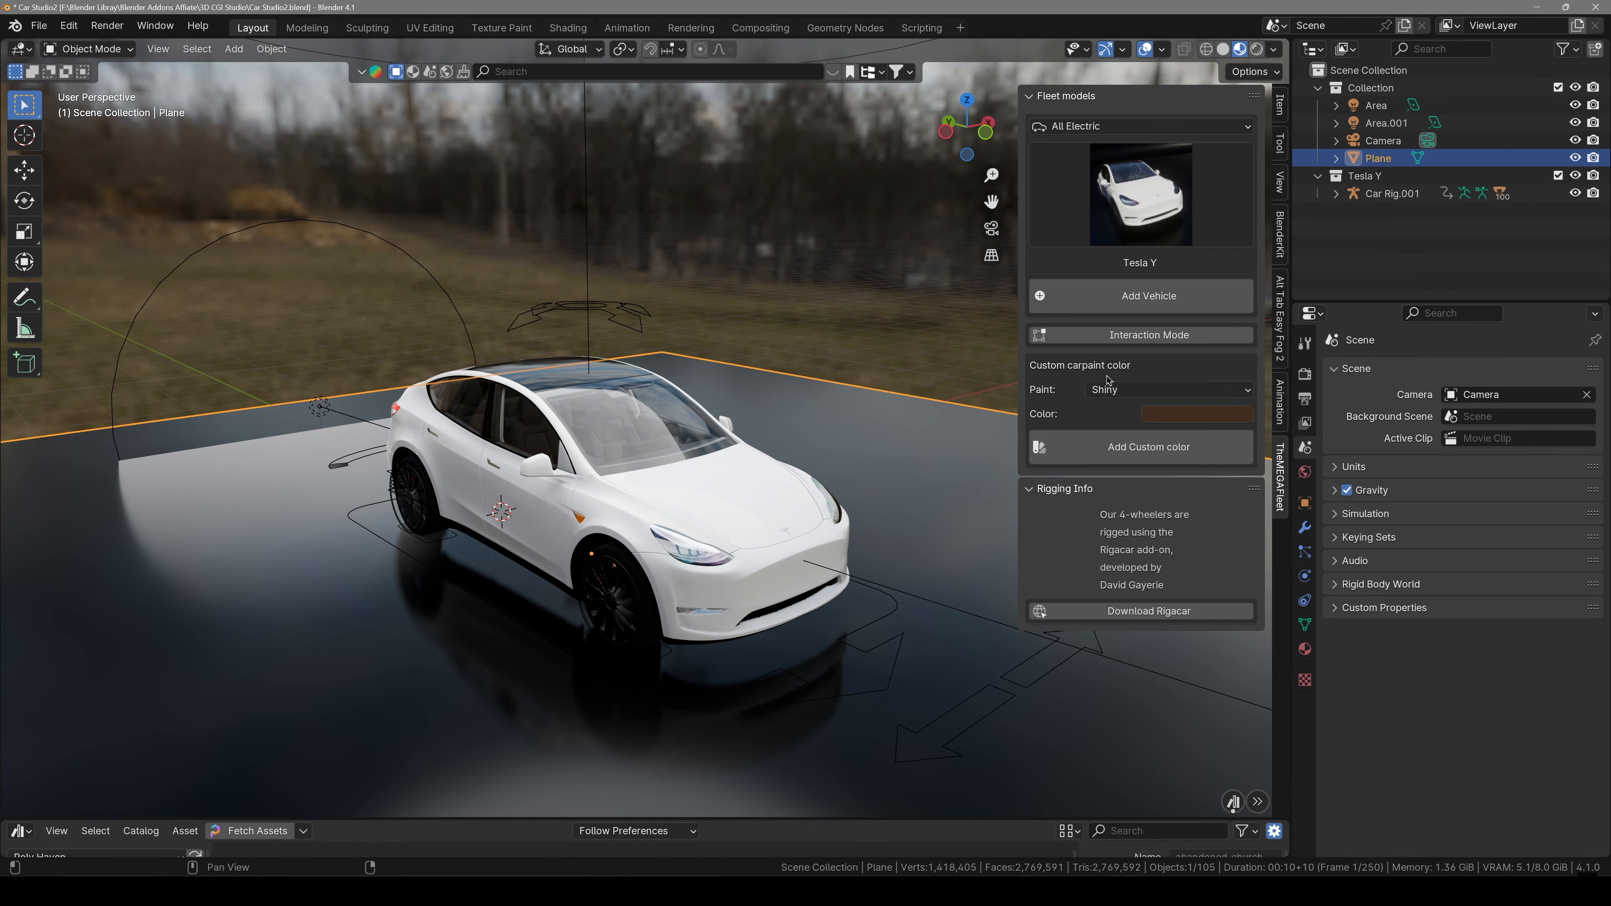
# - Apply a Metallic custom paint in dark green (hue 0.358, saturation 0.734, value 0.051) to the car's body
pyautogui.click(1107, 390)
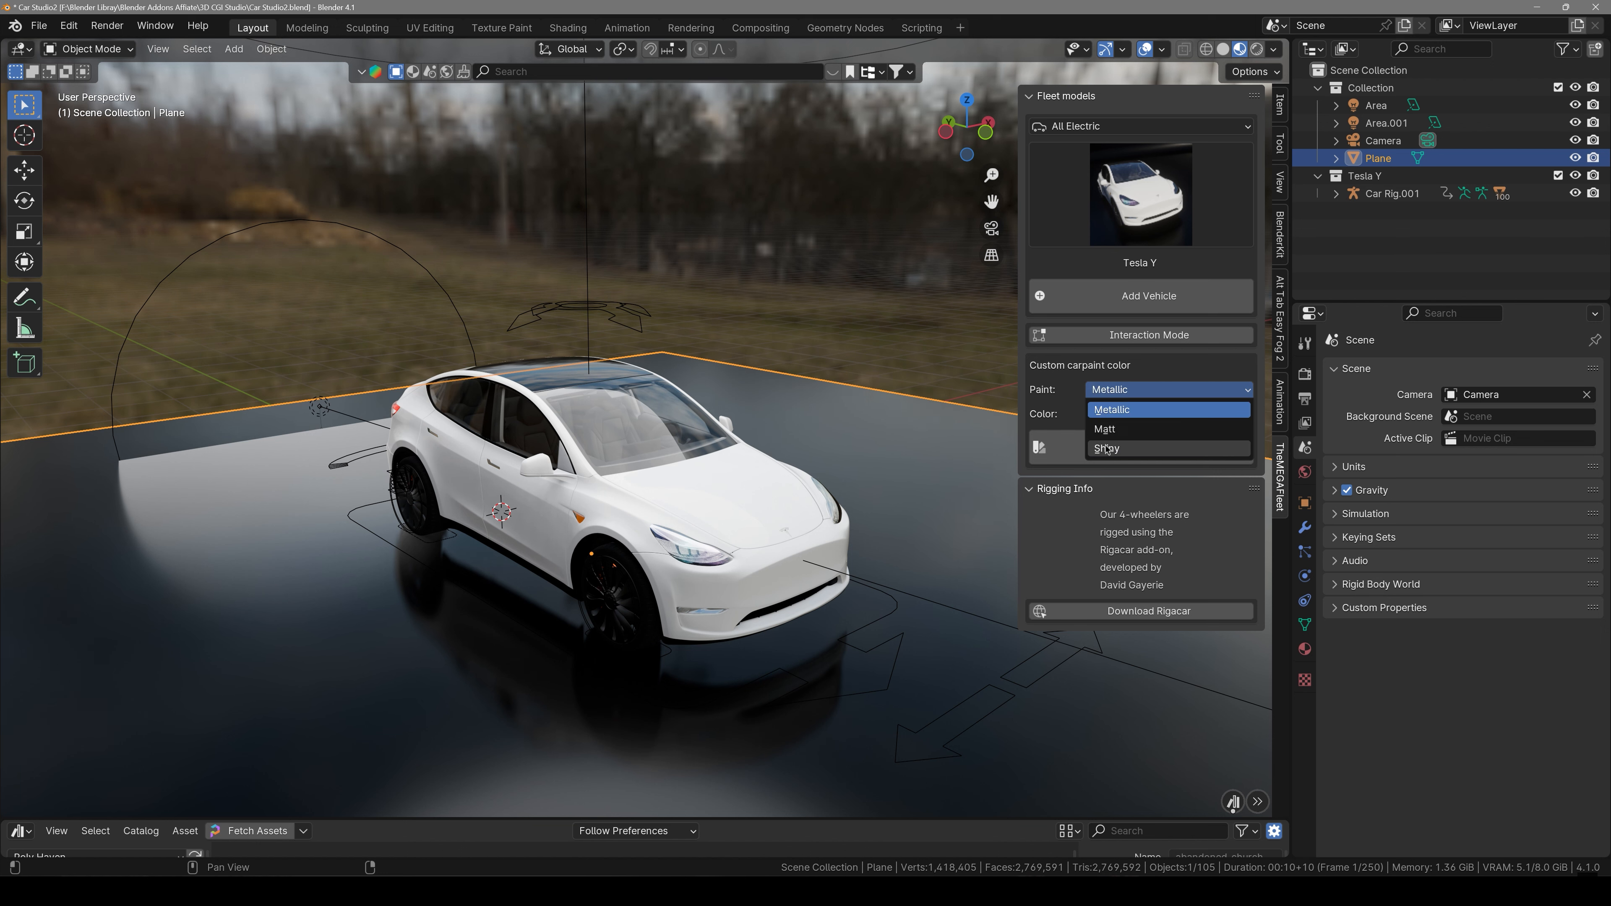
pyautogui.click(1107, 409)
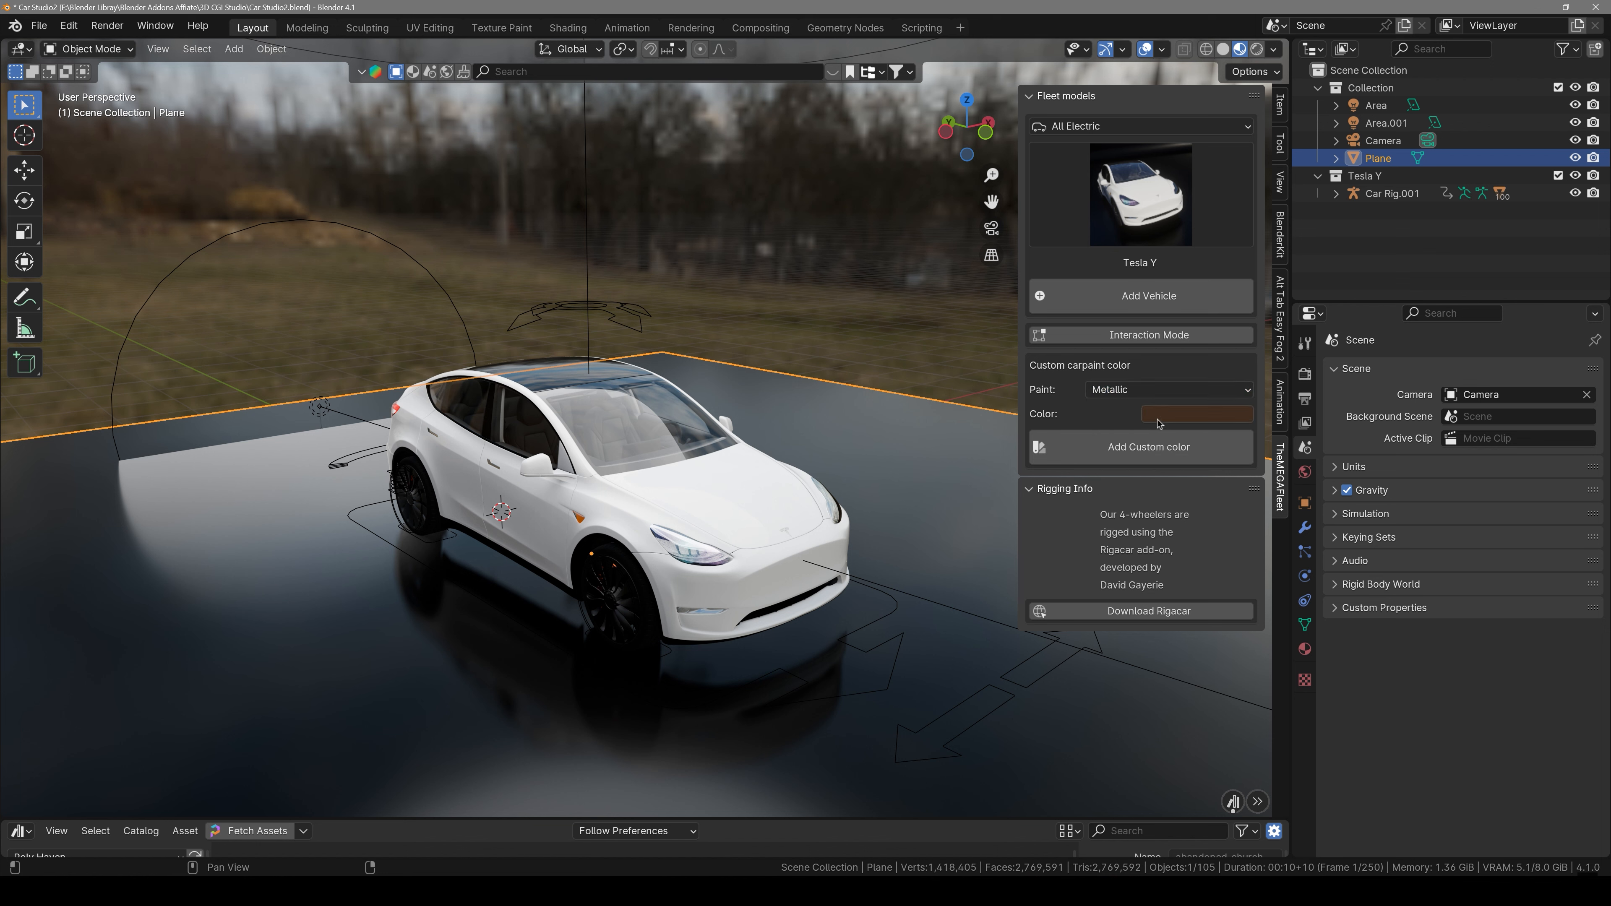
pyautogui.click(1181, 419)
pyautogui.click(1198, 187)
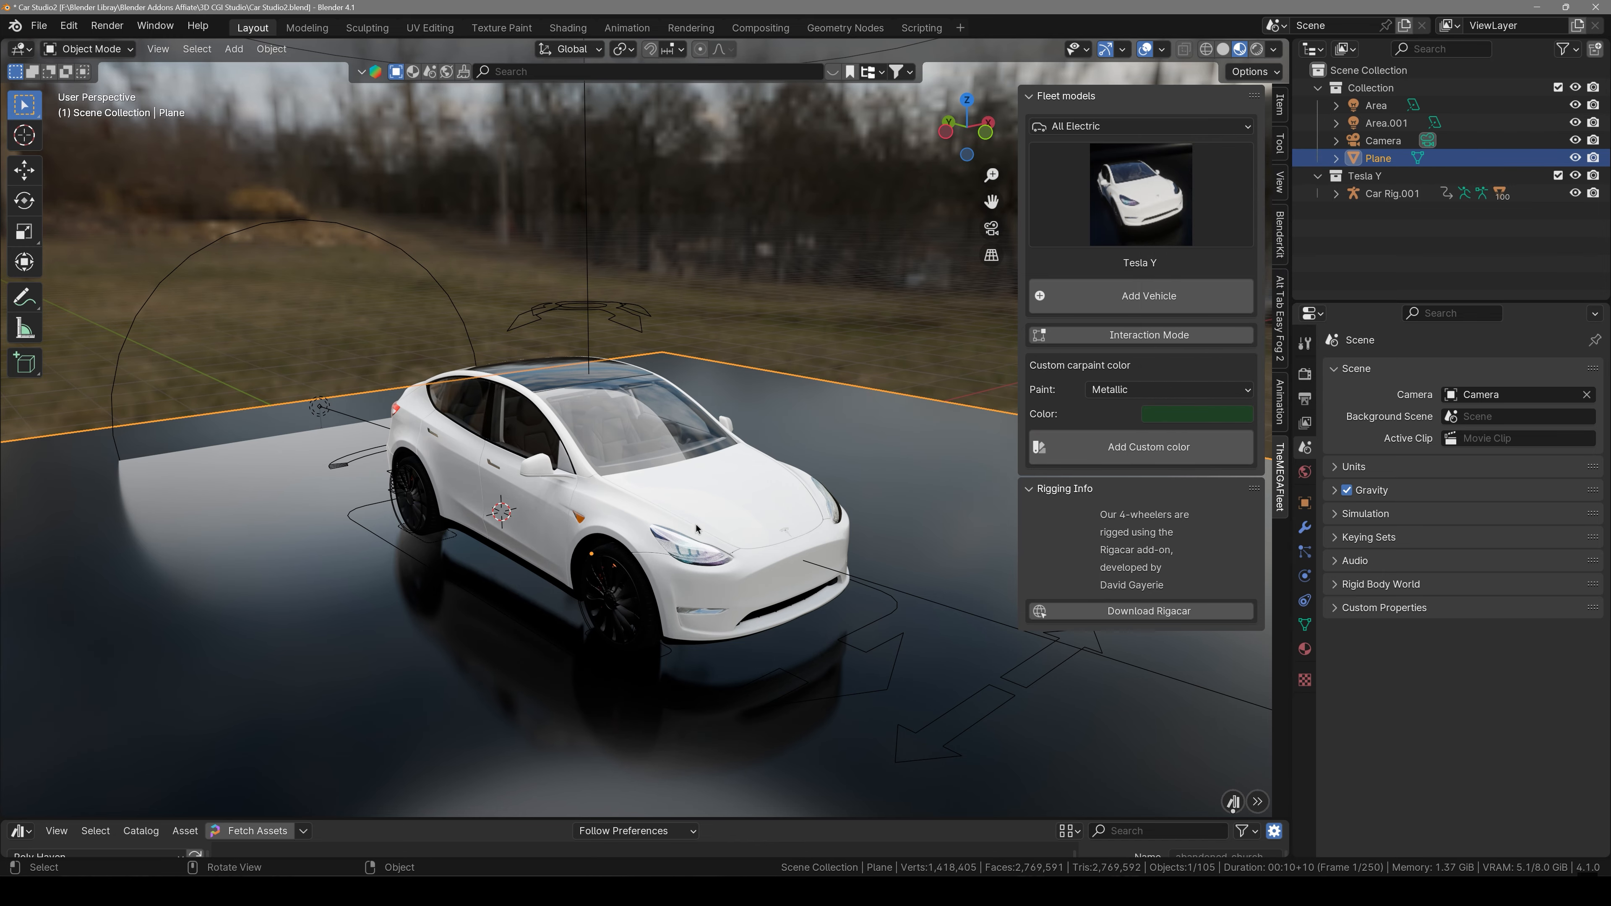
pyautogui.click(591, 513)
pyautogui.click(1137, 453)
pyautogui.click(891, 295)
pyautogui.scroll(1, 584, 501)
pyautogui.moveTo(582, 501); pyautogui.dragTo(610, 477, button='middle')
# - Recolour the car's body with a dark purple Metallic custom paint (hue 0.710, saturation 0.777, value 0.051)
pyautogui.click(1184, 412)
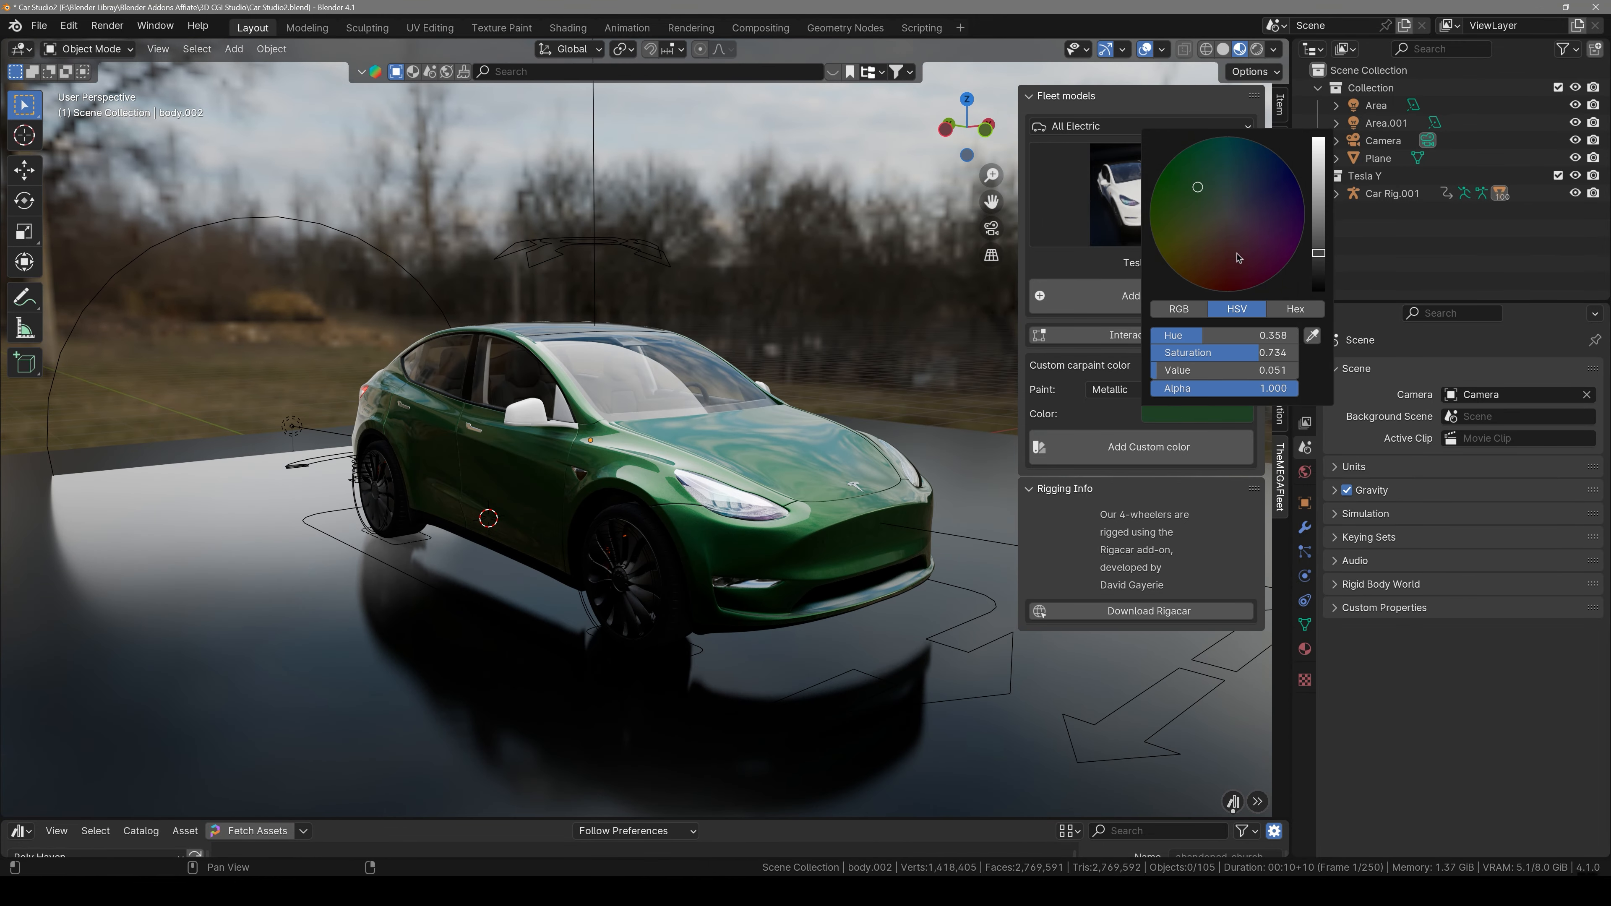
pyautogui.click(1276, 203)
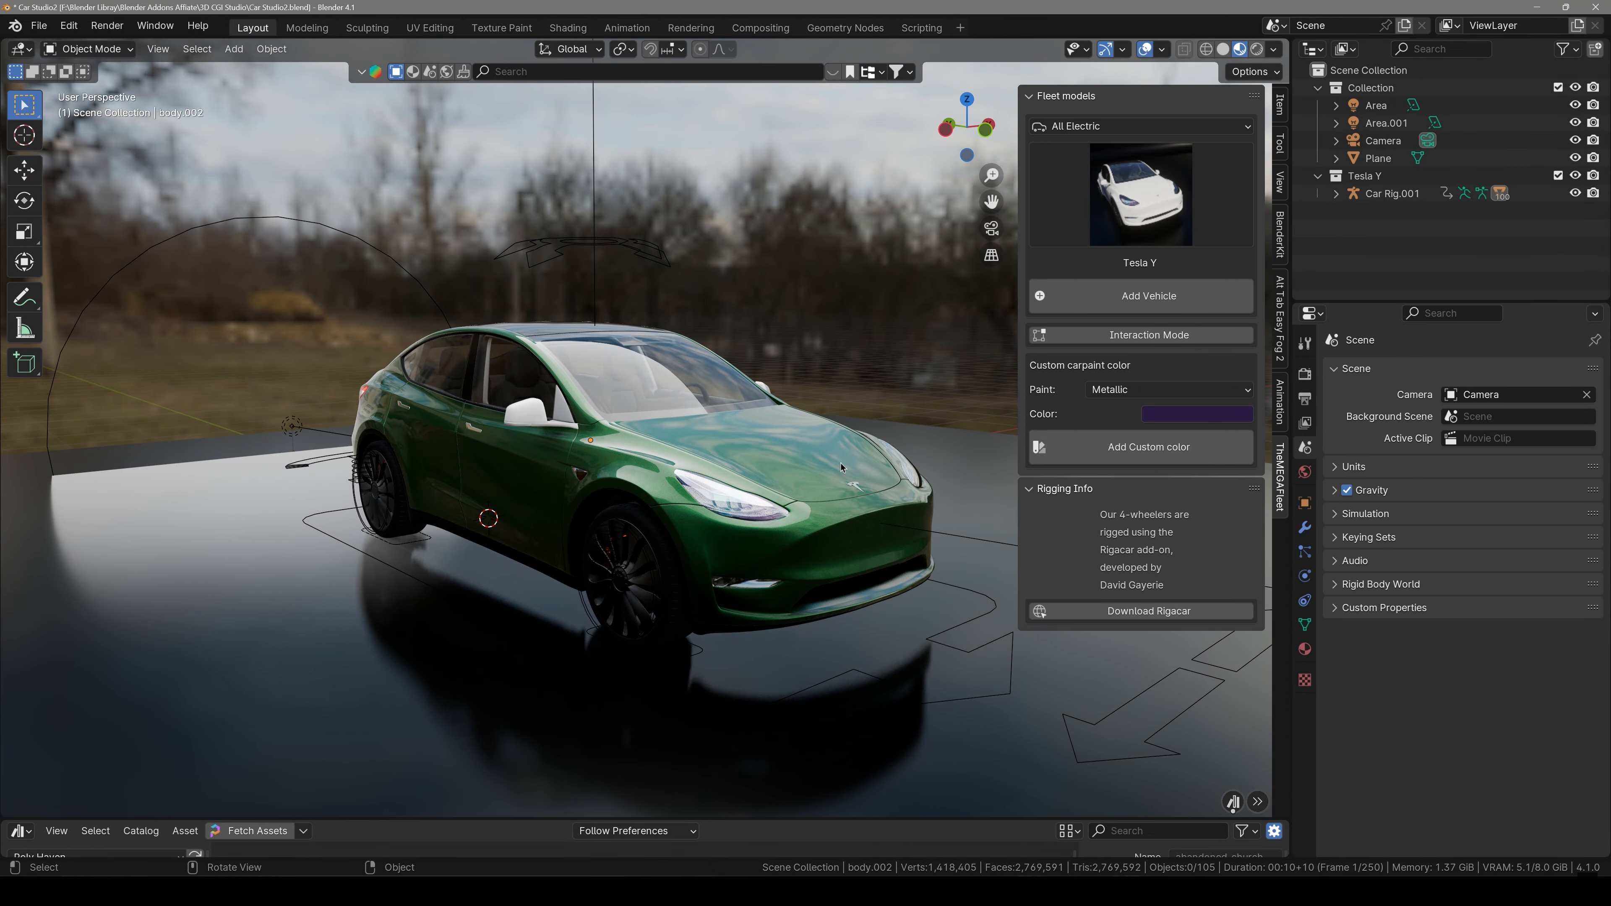
pyautogui.click(841, 468)
pyautogui.click(1123, 450)
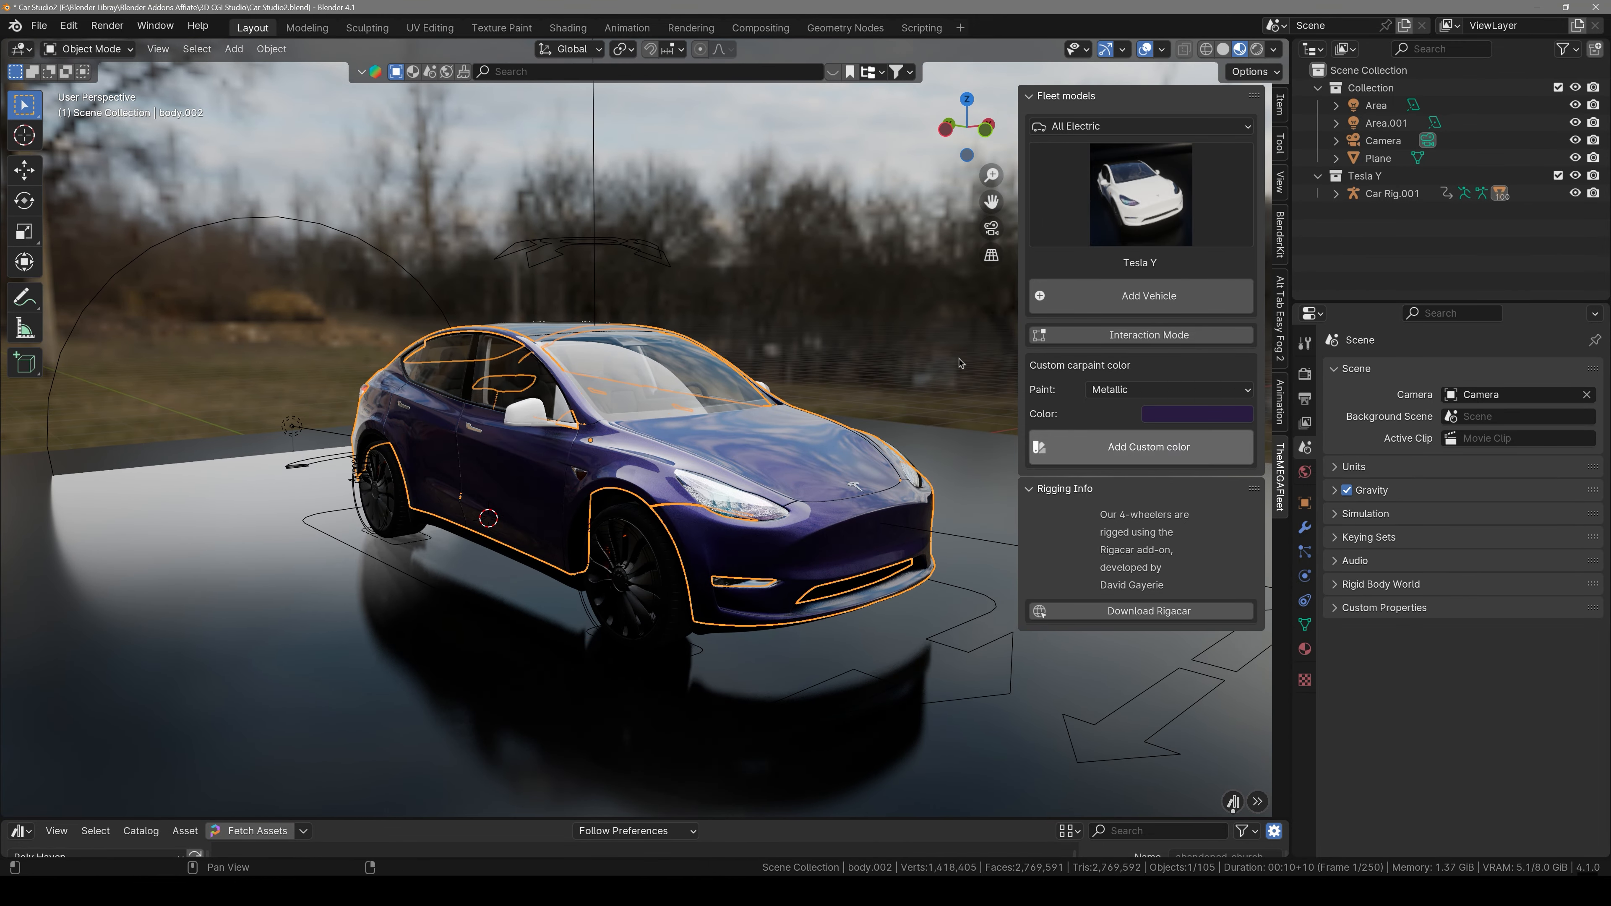
pyautogui.click(888, 305)
pyautogui.scroll(-1, 843, 356)
pyautogui.moveTo(844, 381); pyautogui.dragTo(834, 384, button='middle')
# - Raise the brightness of the purple custom colour and reapply the paint to the car's body
pyautogui.click(1209, 414)
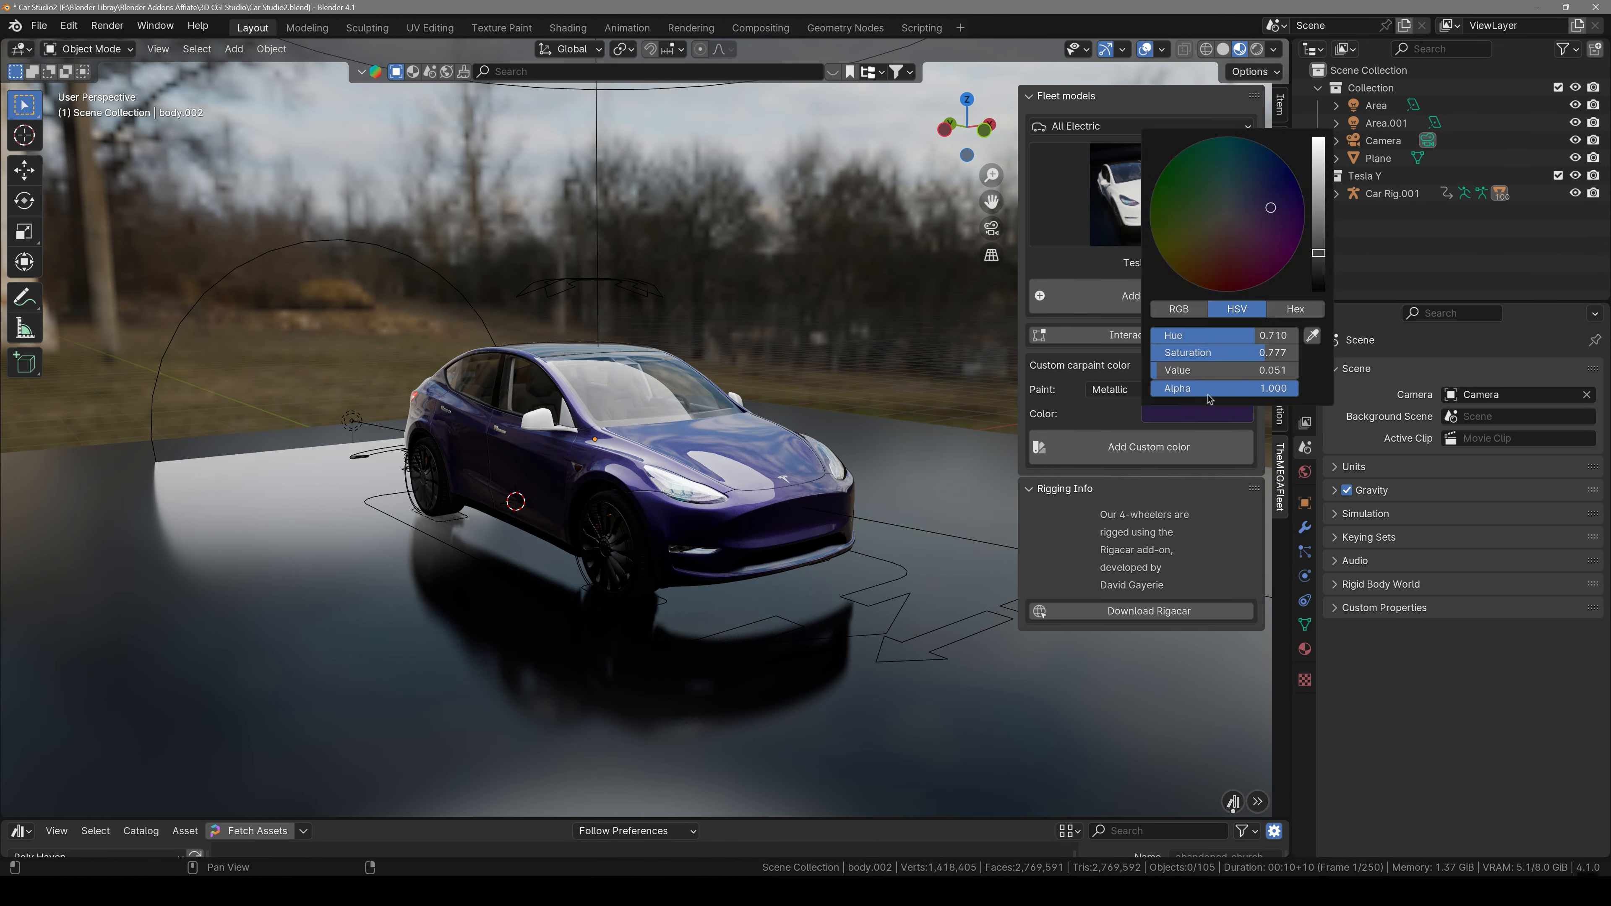
pyautogui.click(1315, 207)
pyautogui.click(824, 467)
pyautogui.click(1104, 449)
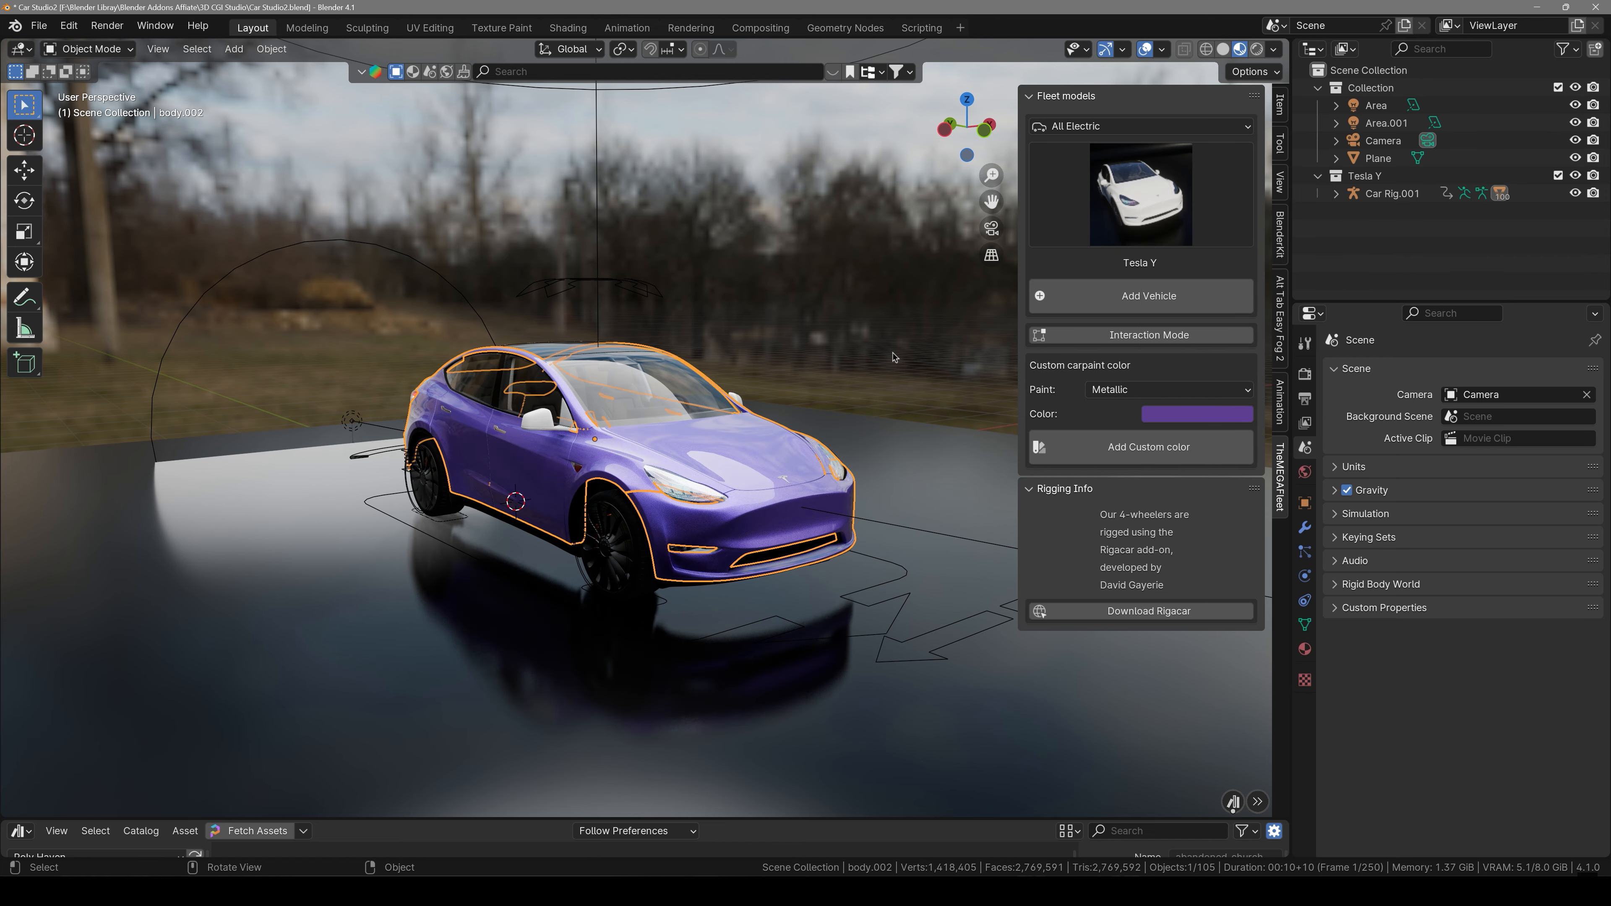
pyautogui.click(893, 357)
pyautogui.scroll(1, 893, 357)
pyautogui.moveTo(894, 358); pyautogui.dragTo(888, 389, button='middle')
# - Change the custom paint to Matt in bright green and apply it to the car's body
pyautogui.click(890, 389)
pyautogui.click(901, 298)
pyautogui.moveTo(901, 299); pyautogui.dragTo(902, 271, button='middle')
pyautogui.click(1137, 390)
pyautogui.click(1135, 430)
pyautogui.click(1149, 447)
# - Switch to the browser and look through the Carpaint Collection product page on Blender Market
pyautogui.click(807, 890)
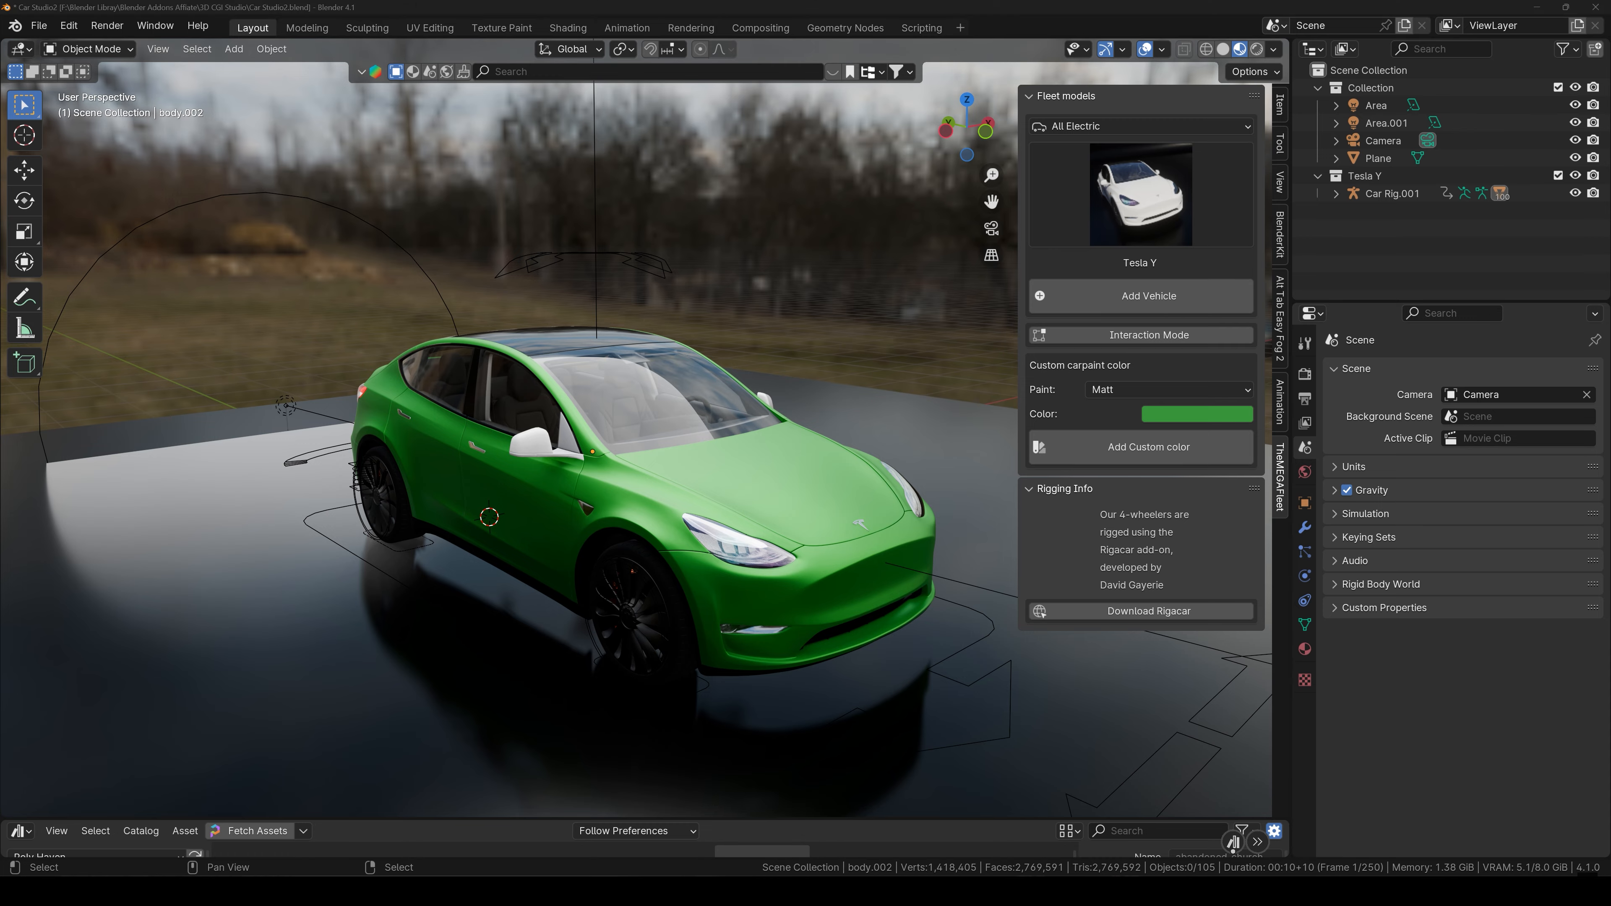
pyautogui.hotkey('ctrl', 'Tab')
pyautogui.scroll(15, 470, 355)
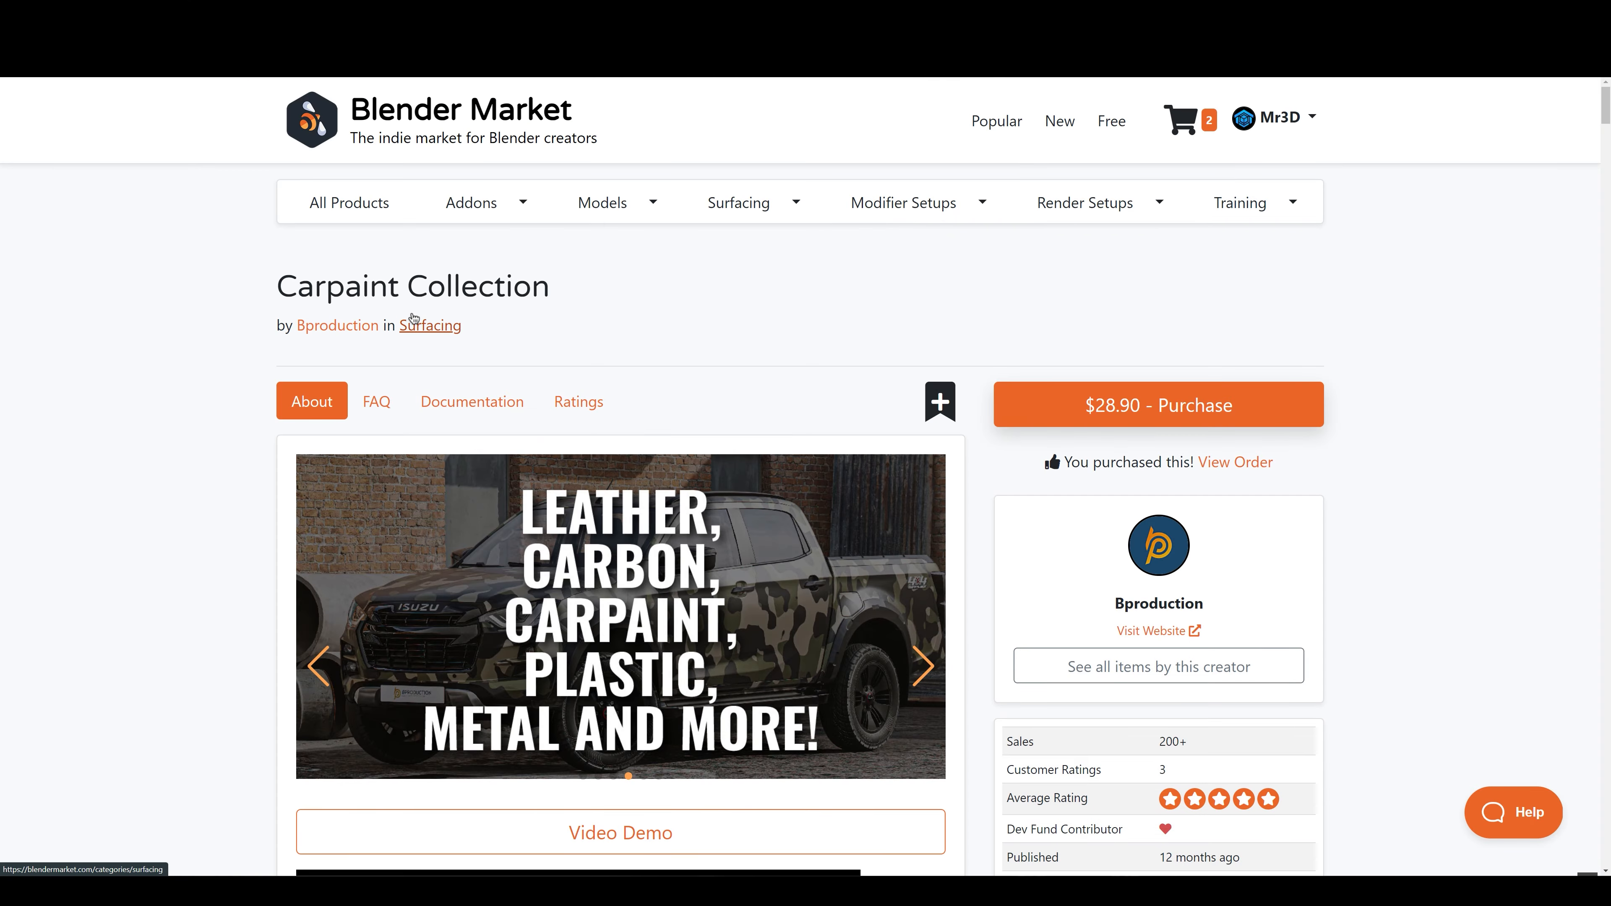
pyautogui.scroll(-8, 792, 441)
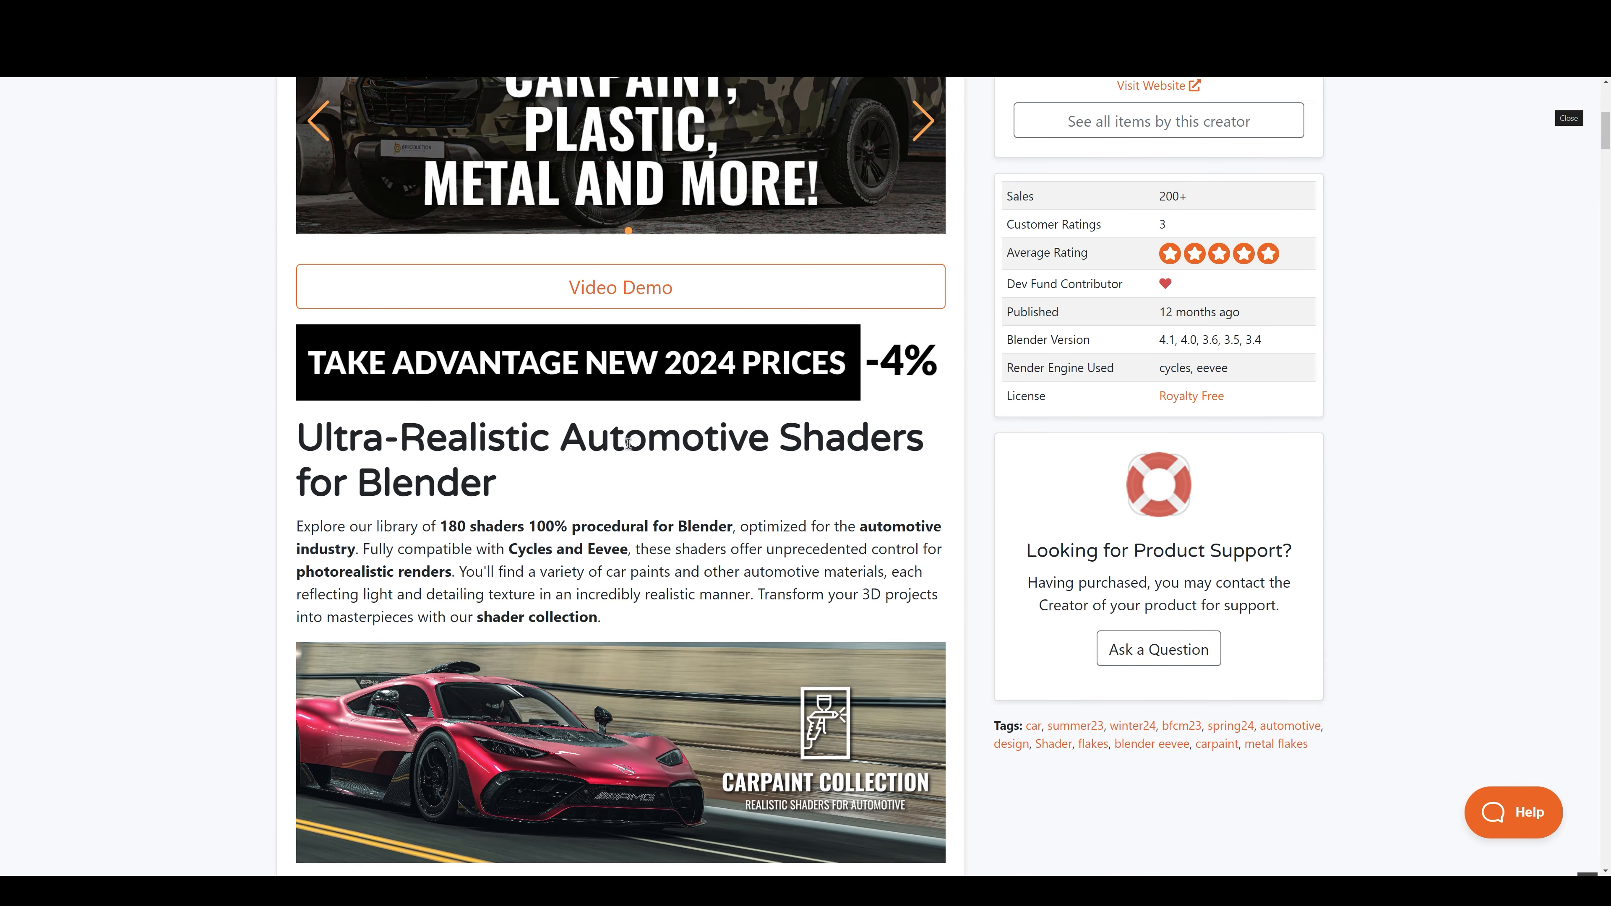
pyautogui.scroll(-20, 255, 556)
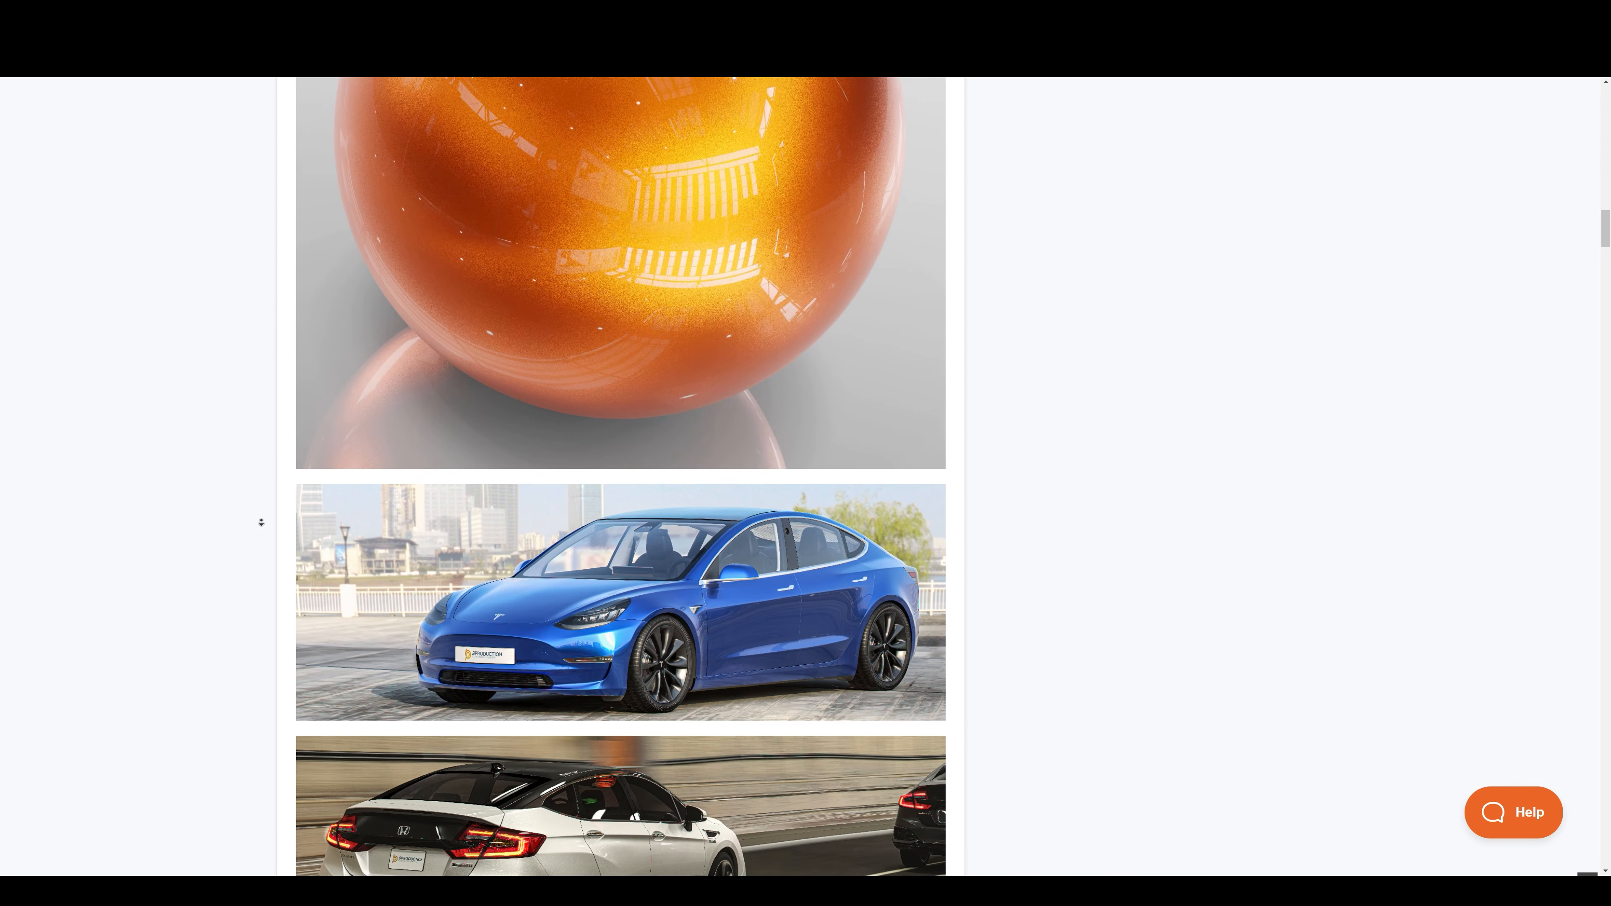
pyautogui.scroll(-13, 261, 522)
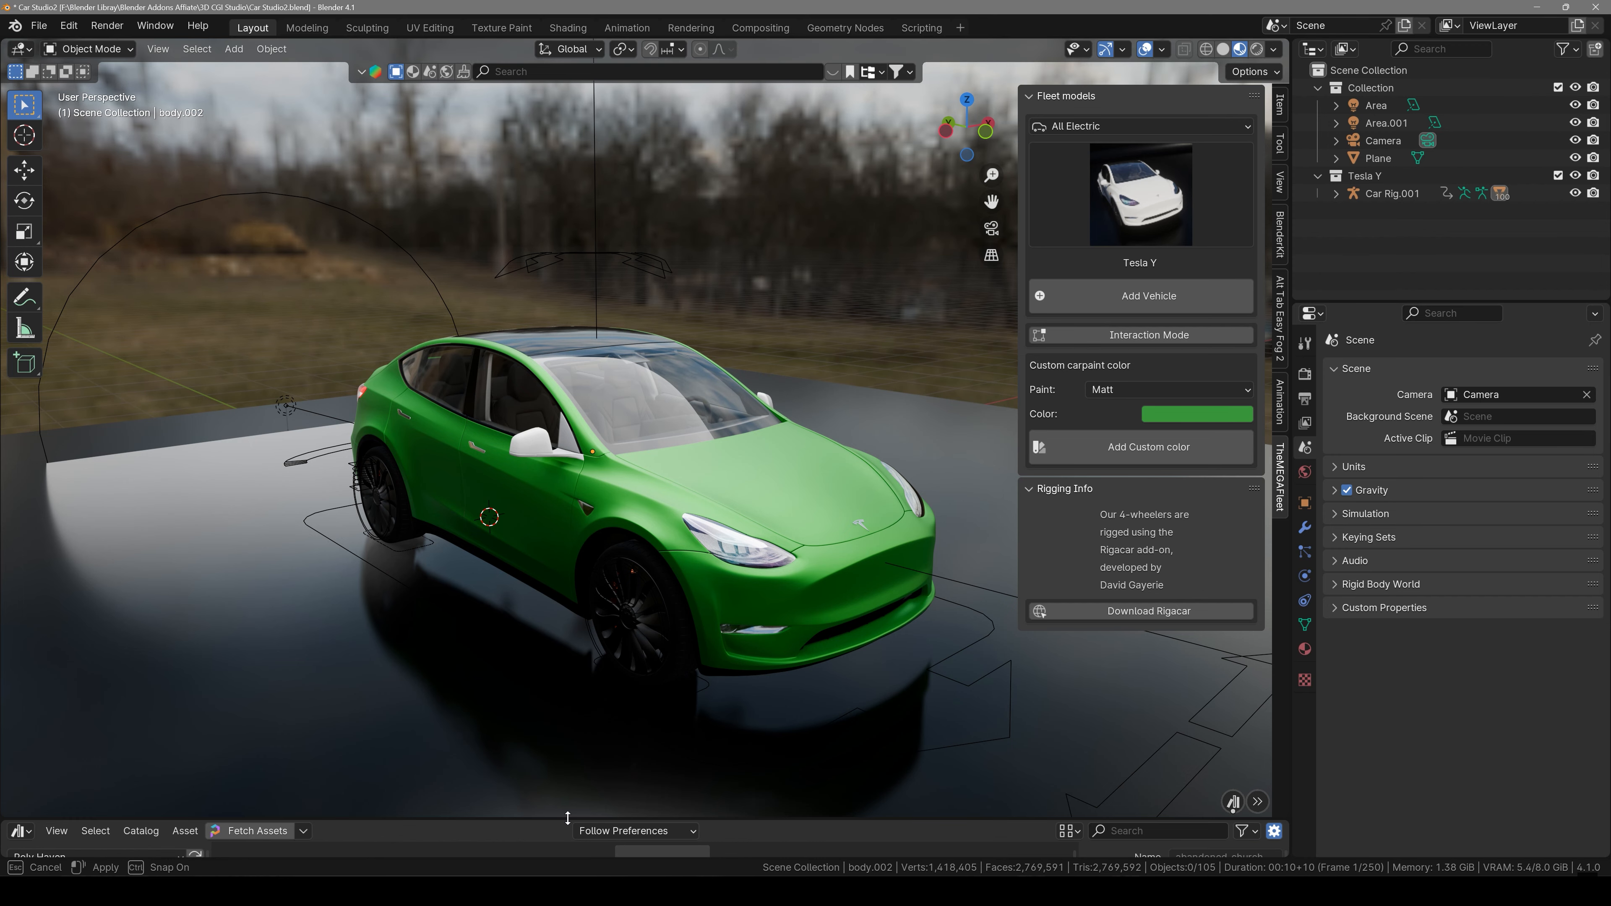
# - Enlarge the asset browser in Blender and browse the Camouflage, Candy and Glossy catalogs of CarPaint_Collection
pyautogui.moveTo(568, 819); pyautogui.dragTo(558, 517)
pyautogui.click(21, 530)
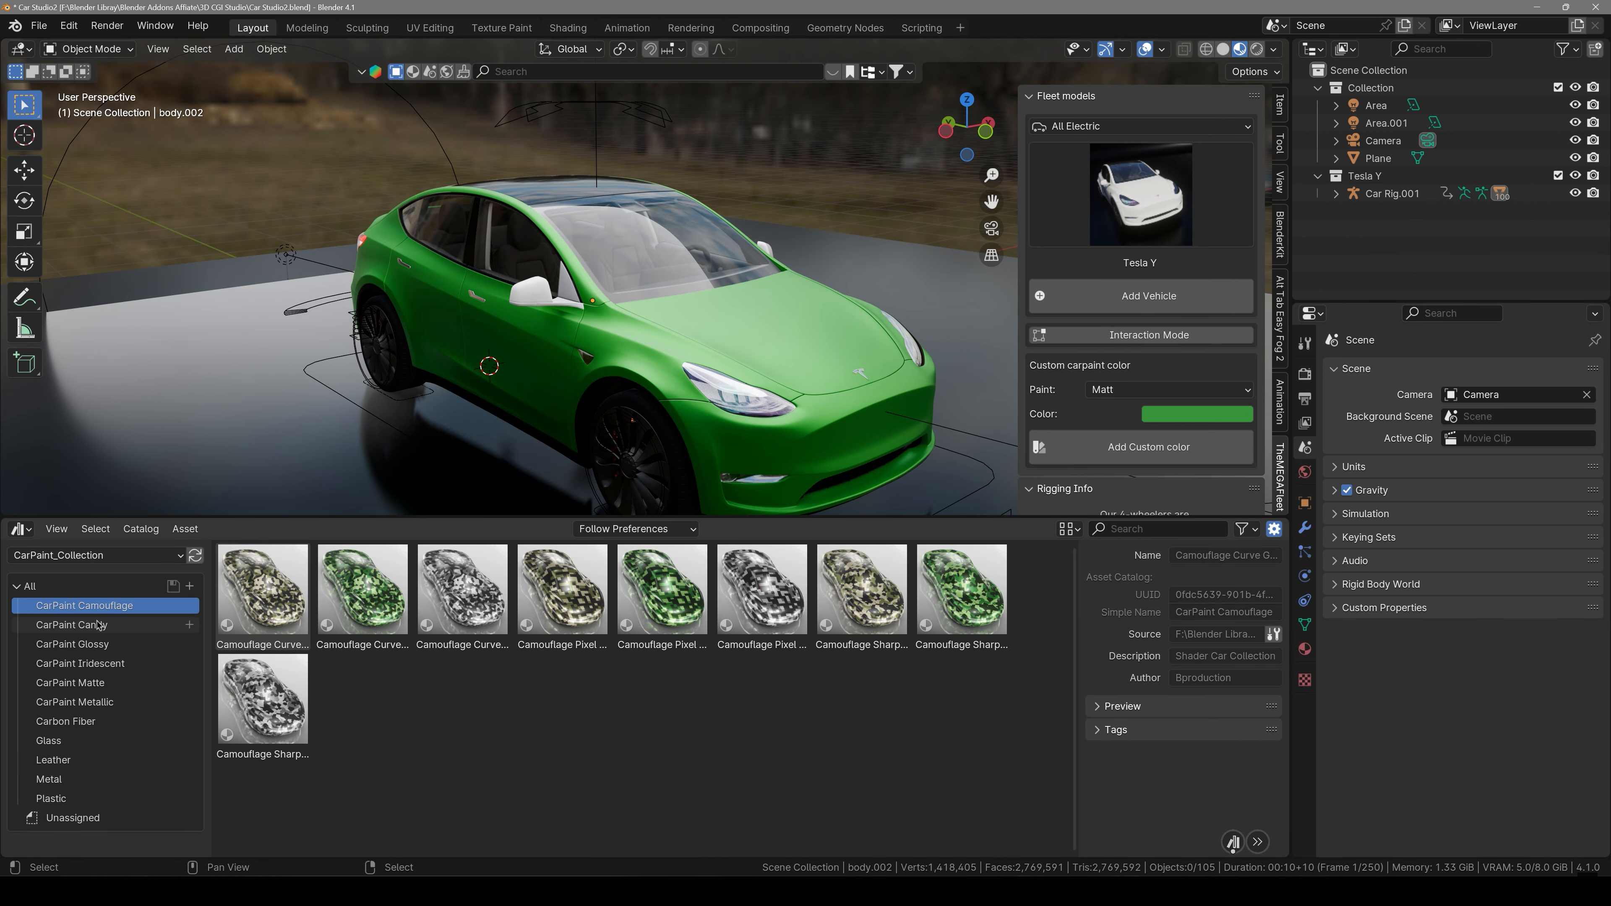
pyautogui.click(97, 626)
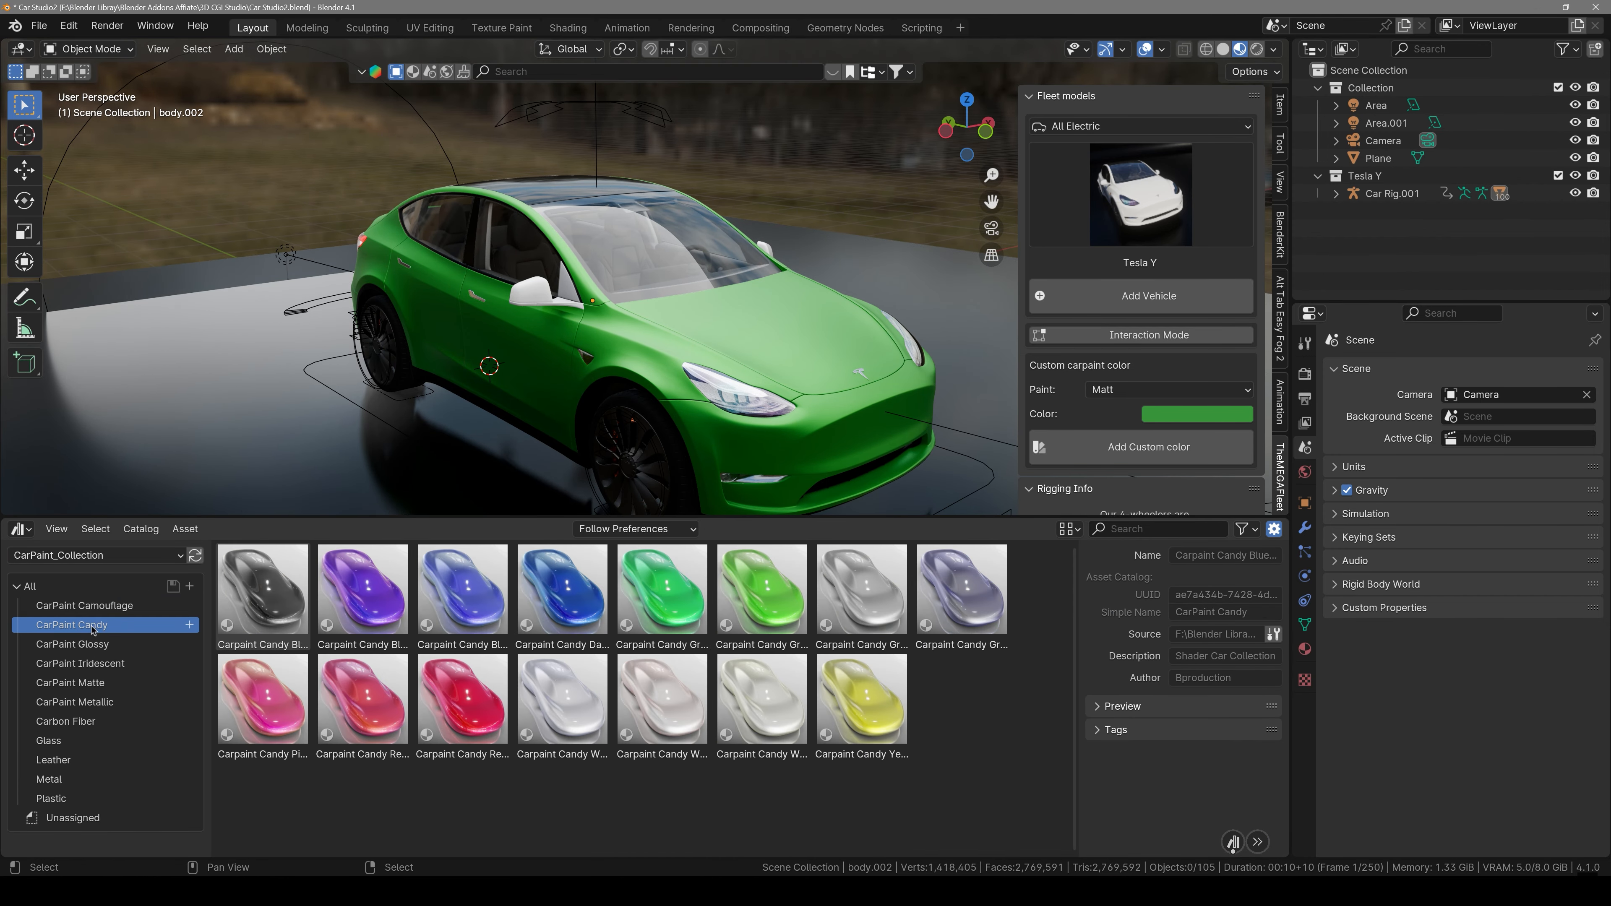
pyautogui.click(72, 644)
# - Apply Carpaint Iridescent 5 from the CarPaint Iridescent catalog to the car's body and set its specular to 0.182
pyautogui.click(81, 664)
pyautogui.moveTo(661, 590); pyautogui.dragTo(841, 393)
pyautogui.scroll(5, 840, 393)
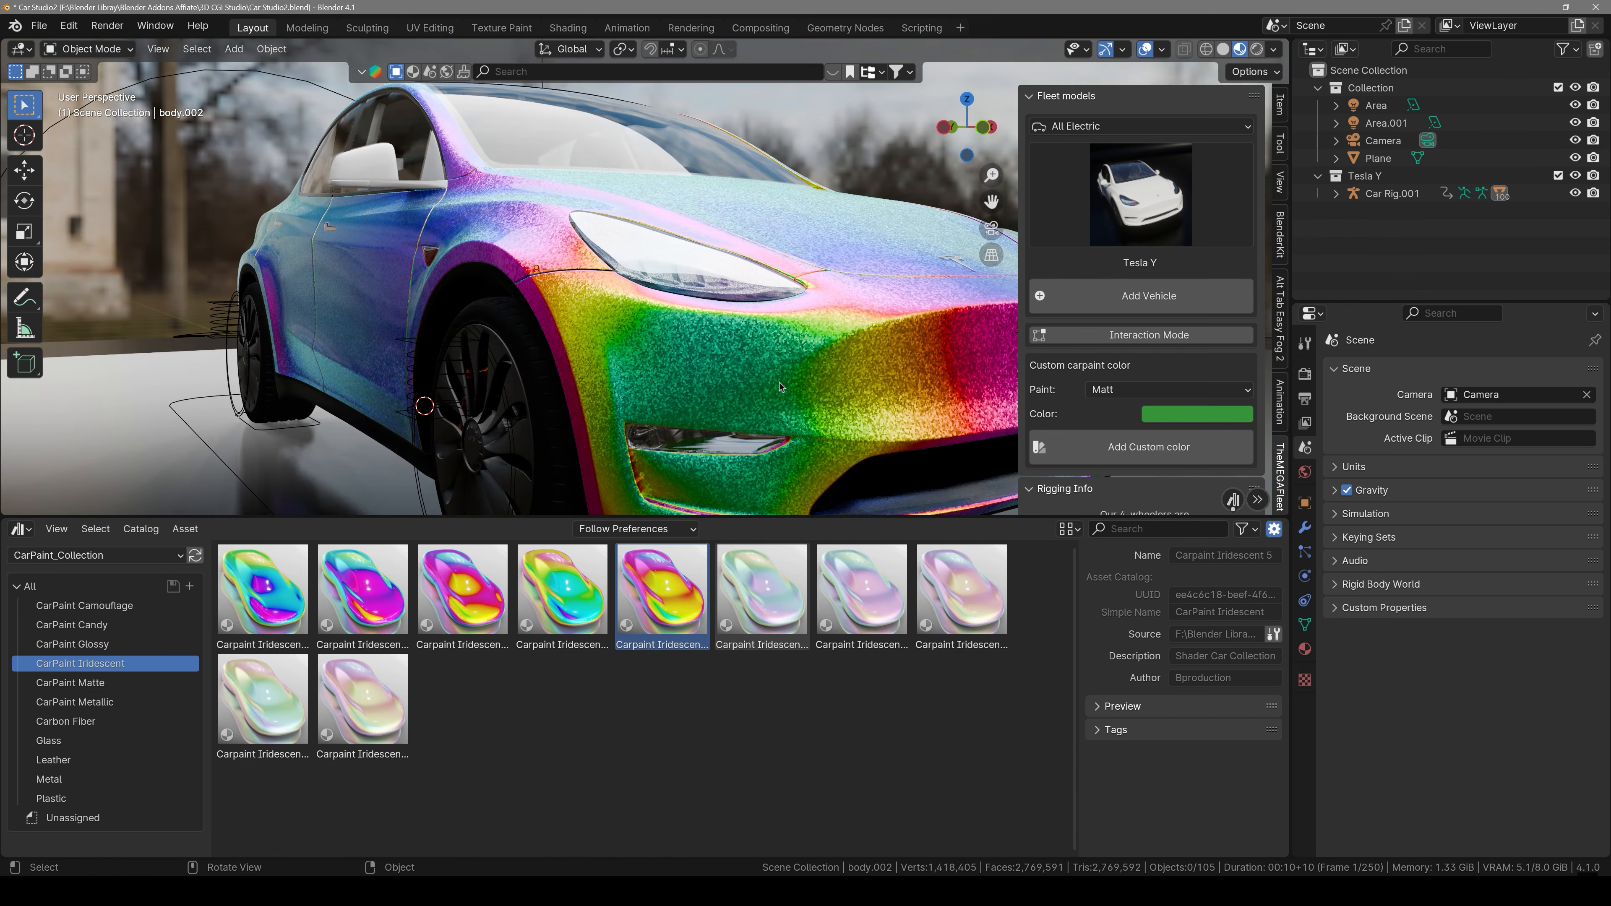
pyautogui.click(1305, 649)
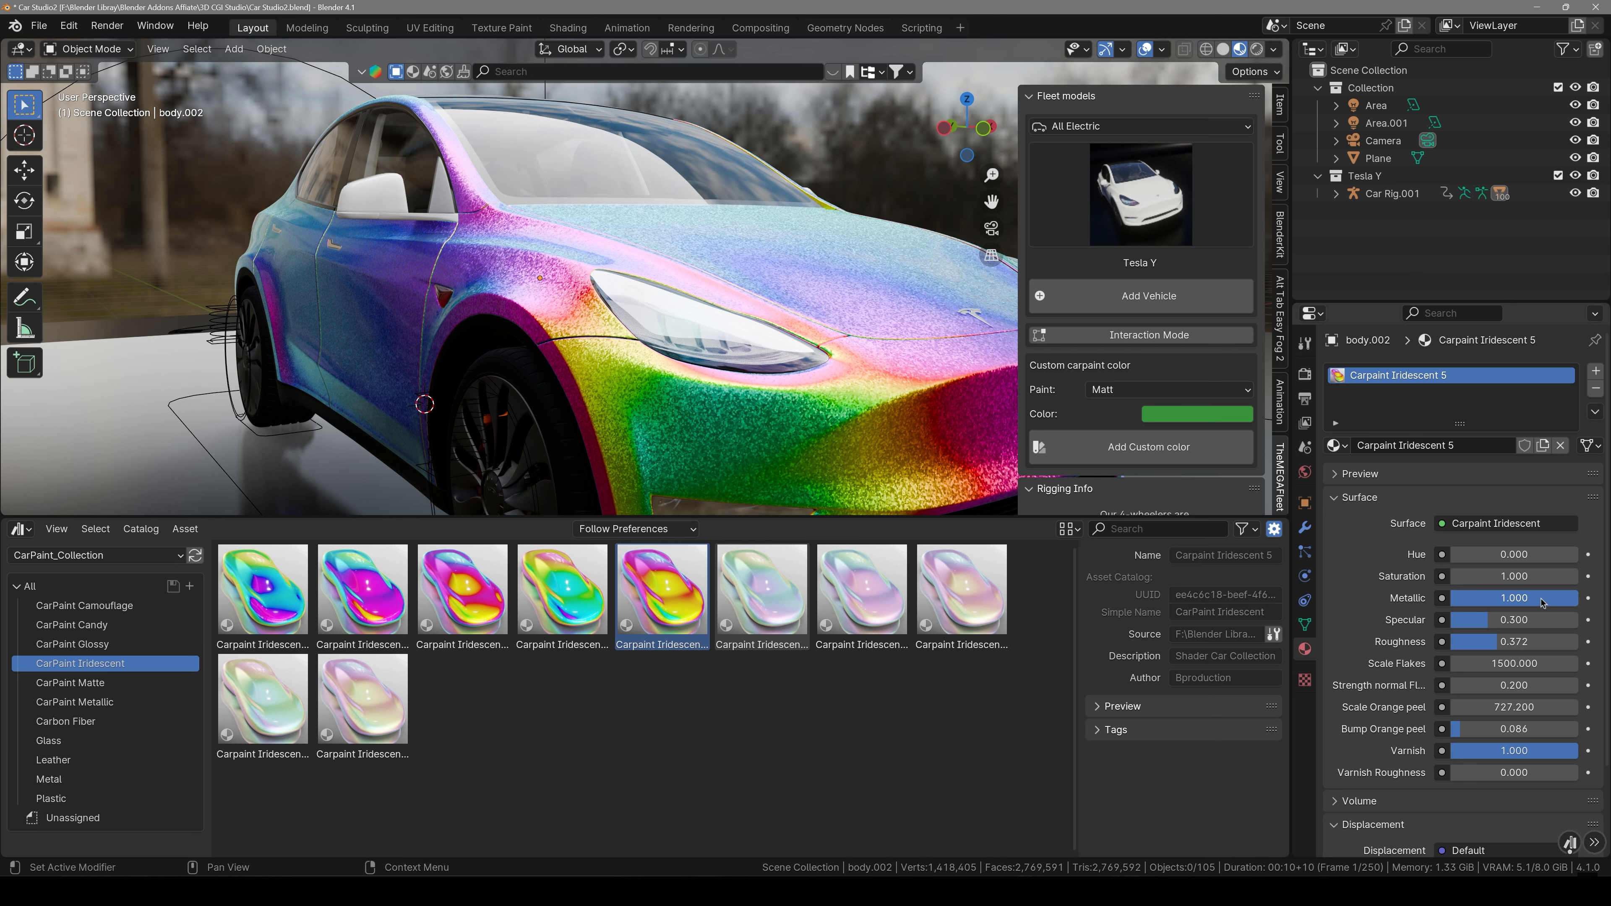
pyautogui.moveTo(1483, 627); pyautogui.dragTo(1477, 624)
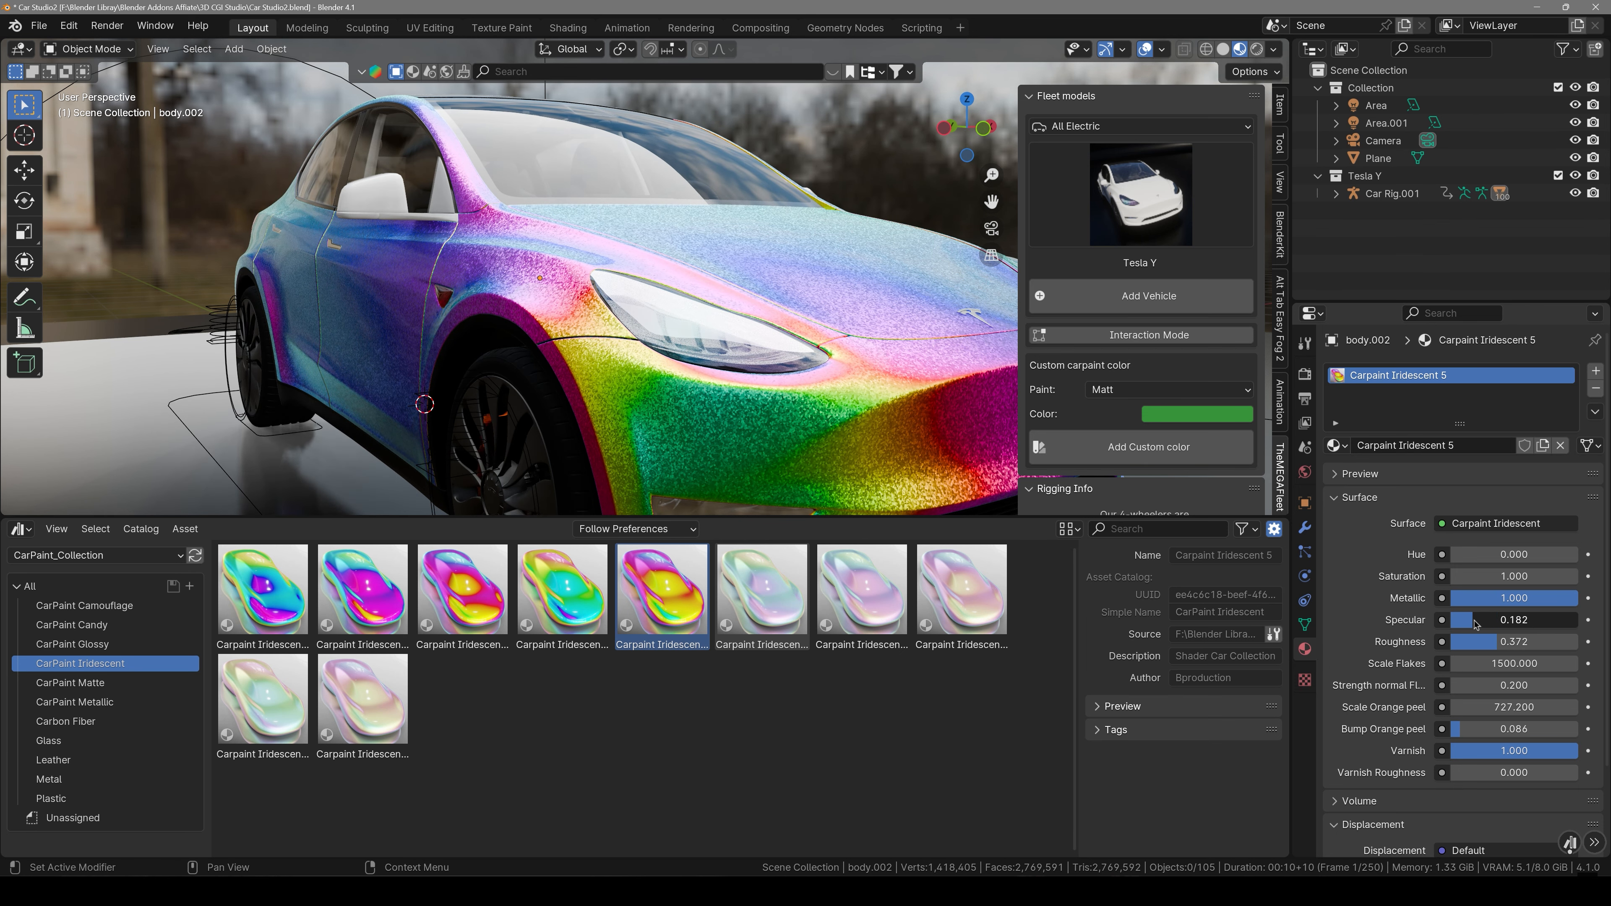
# - Try Carpaint Iridescent 9 and a paint from the CarPaint Matte catalog on the car's body
pyautogui.click(263, 699)
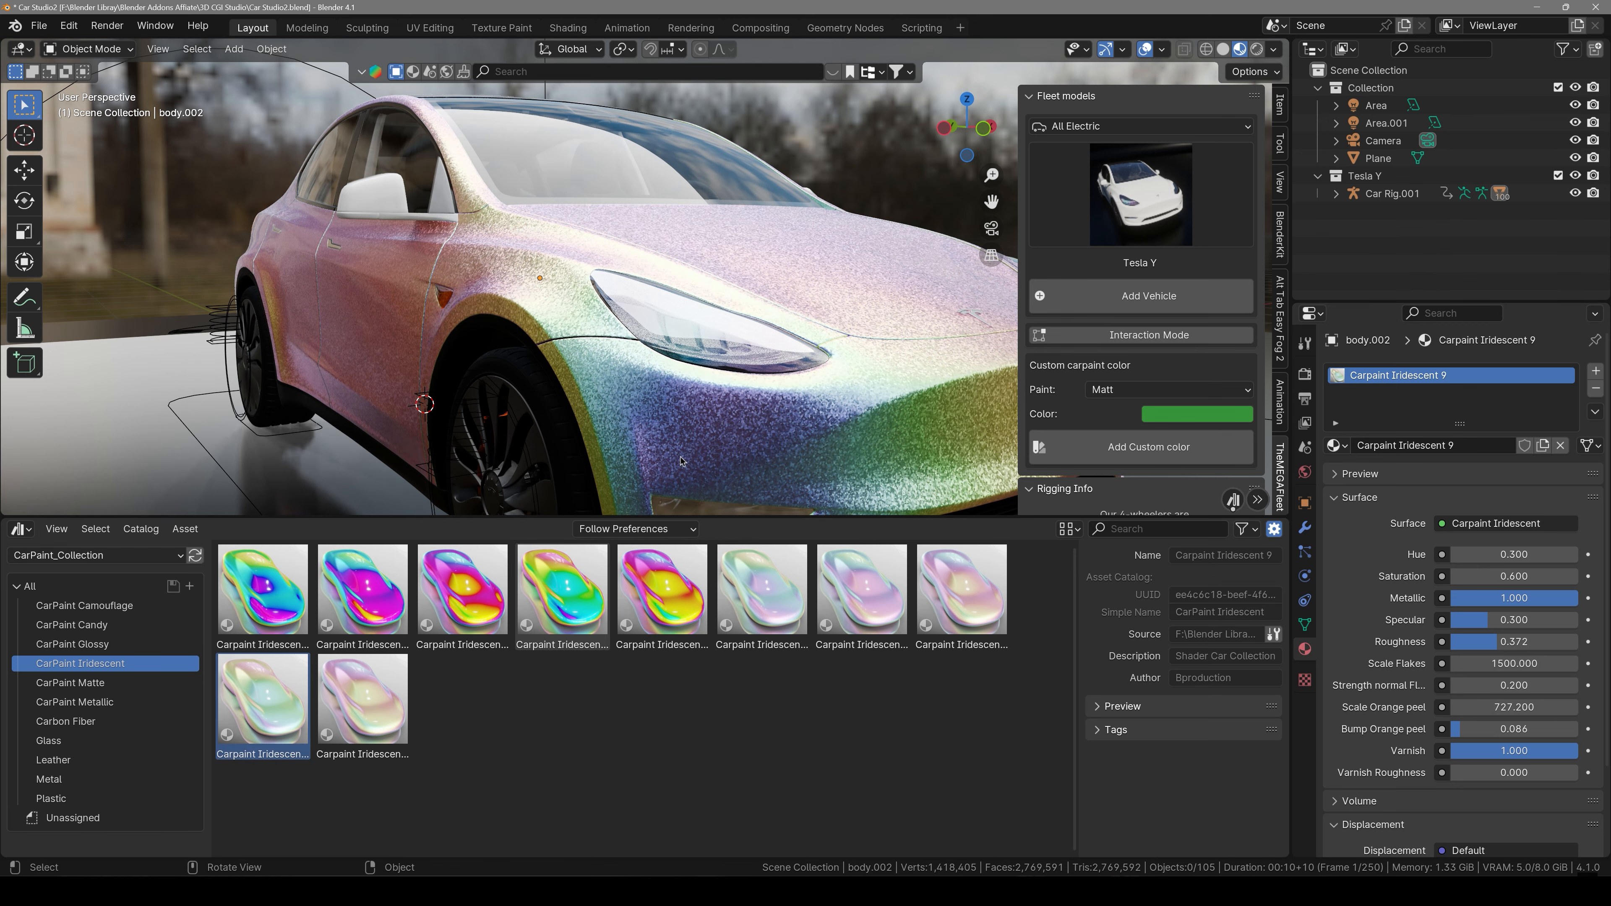
pyautogui.click(35, 684)
pyautogui.moveTo(462, 591); pyautogui.dragTo(736, 394)
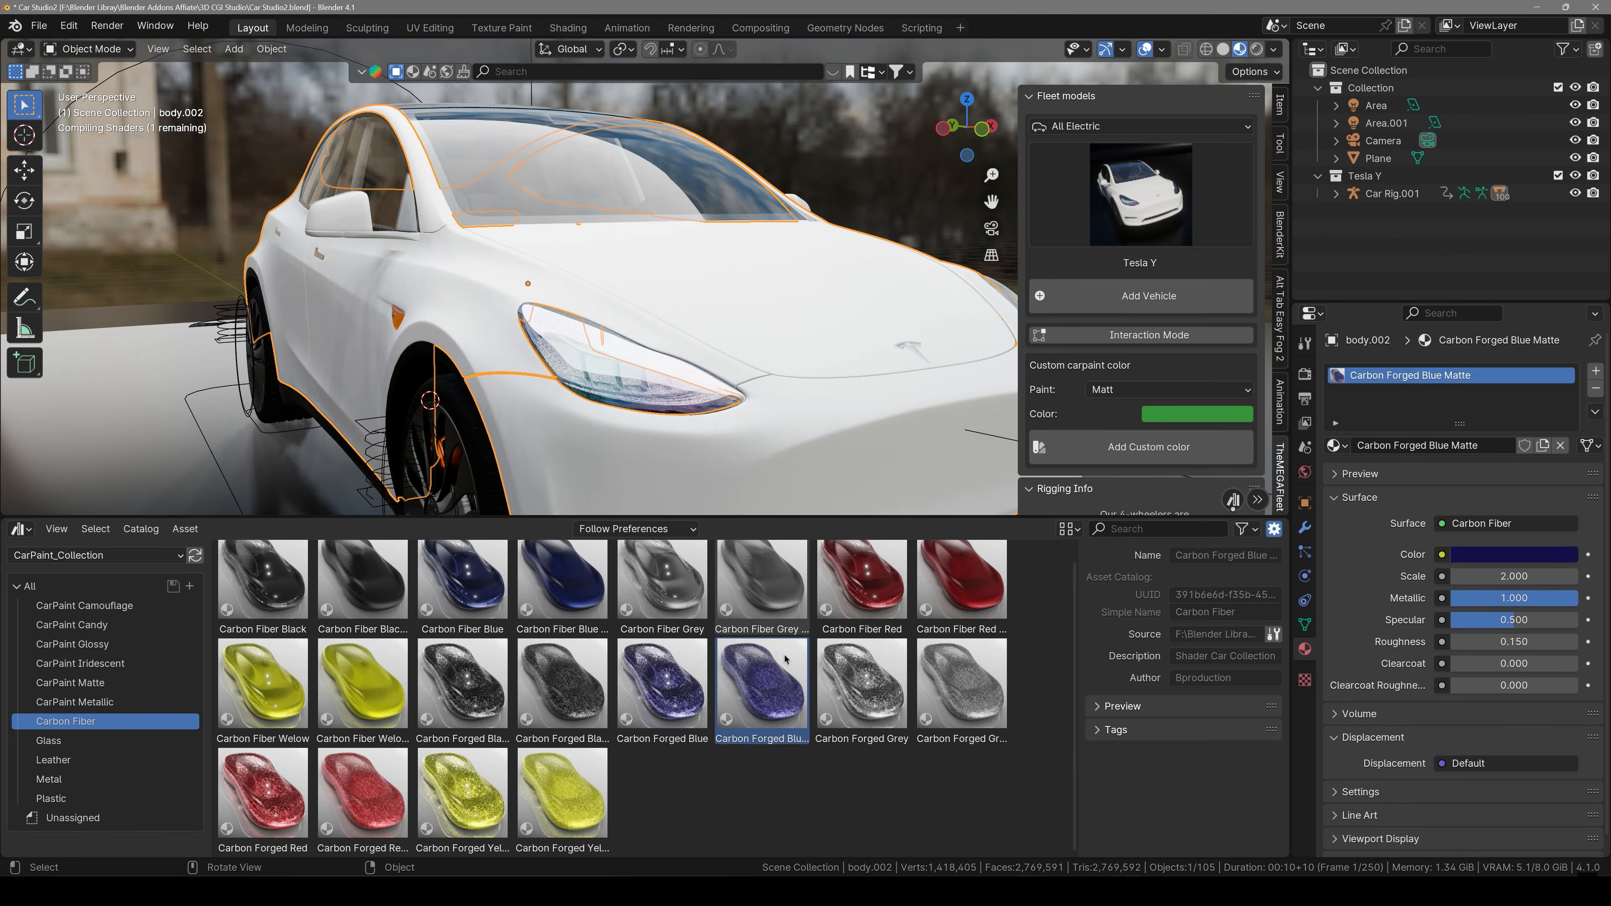
# - Apply Carbon Forged Blue Matte to the car's body and replace it with Carpaint Candy Blue-Yellow
pyautogui.moveTo(761, 685); pyautogui.dragTo(801, 367)
pyautogui.moveTo(801, 367); pyautogui.dragTo(666, 371, button='middle')
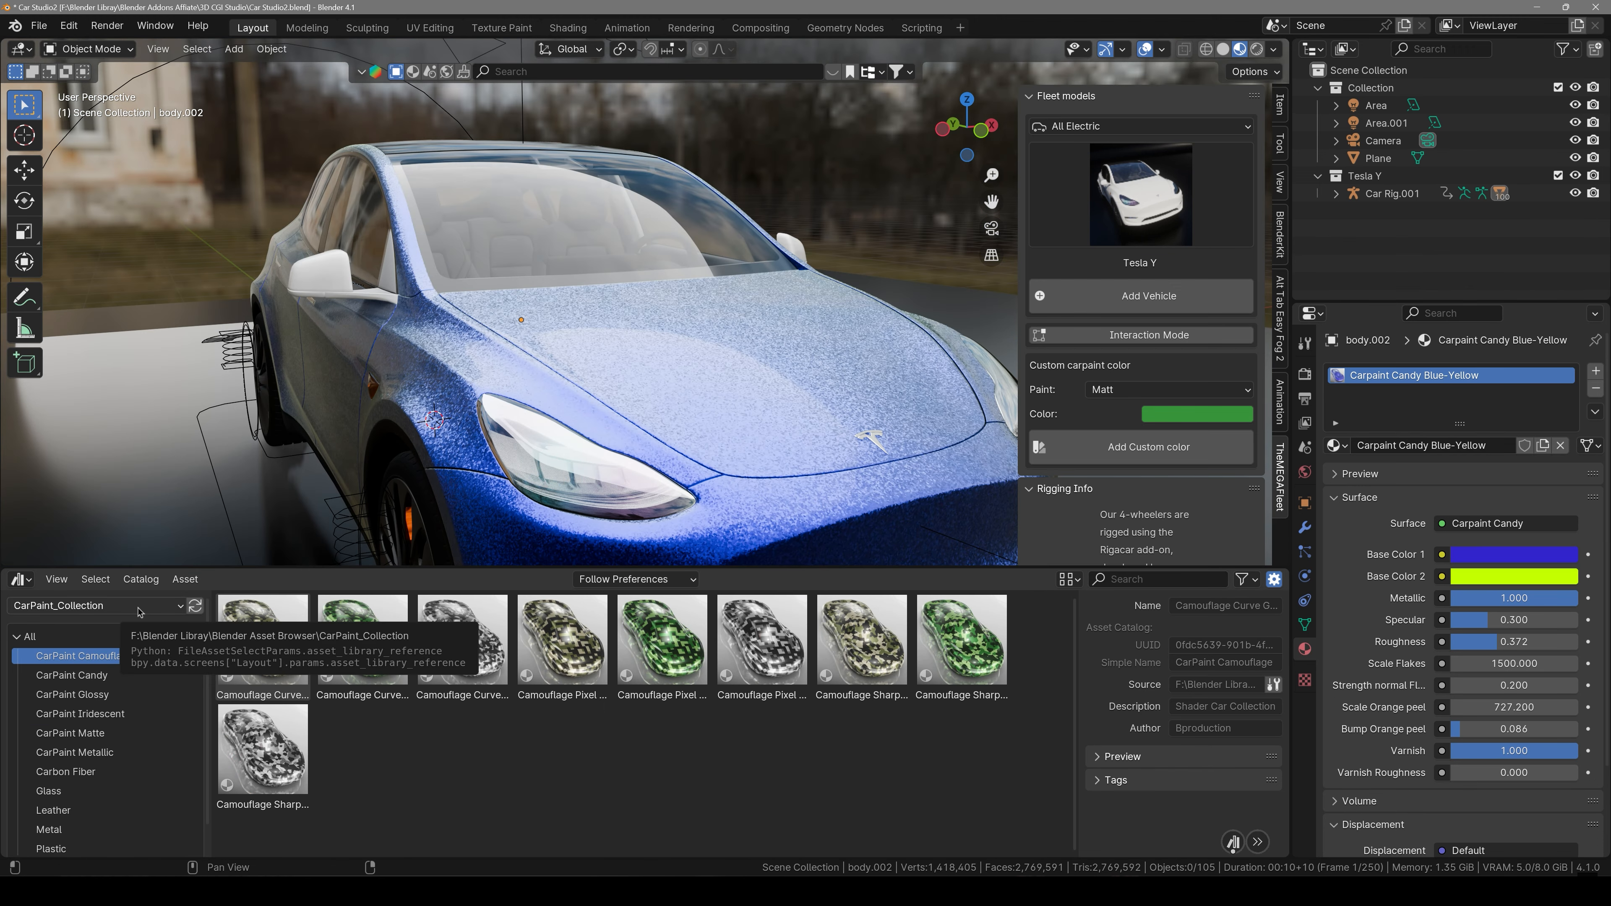
# - Shrink the asset browser to its header so the 3D viewport shows the whole car
pyautogui.click(140, 605)
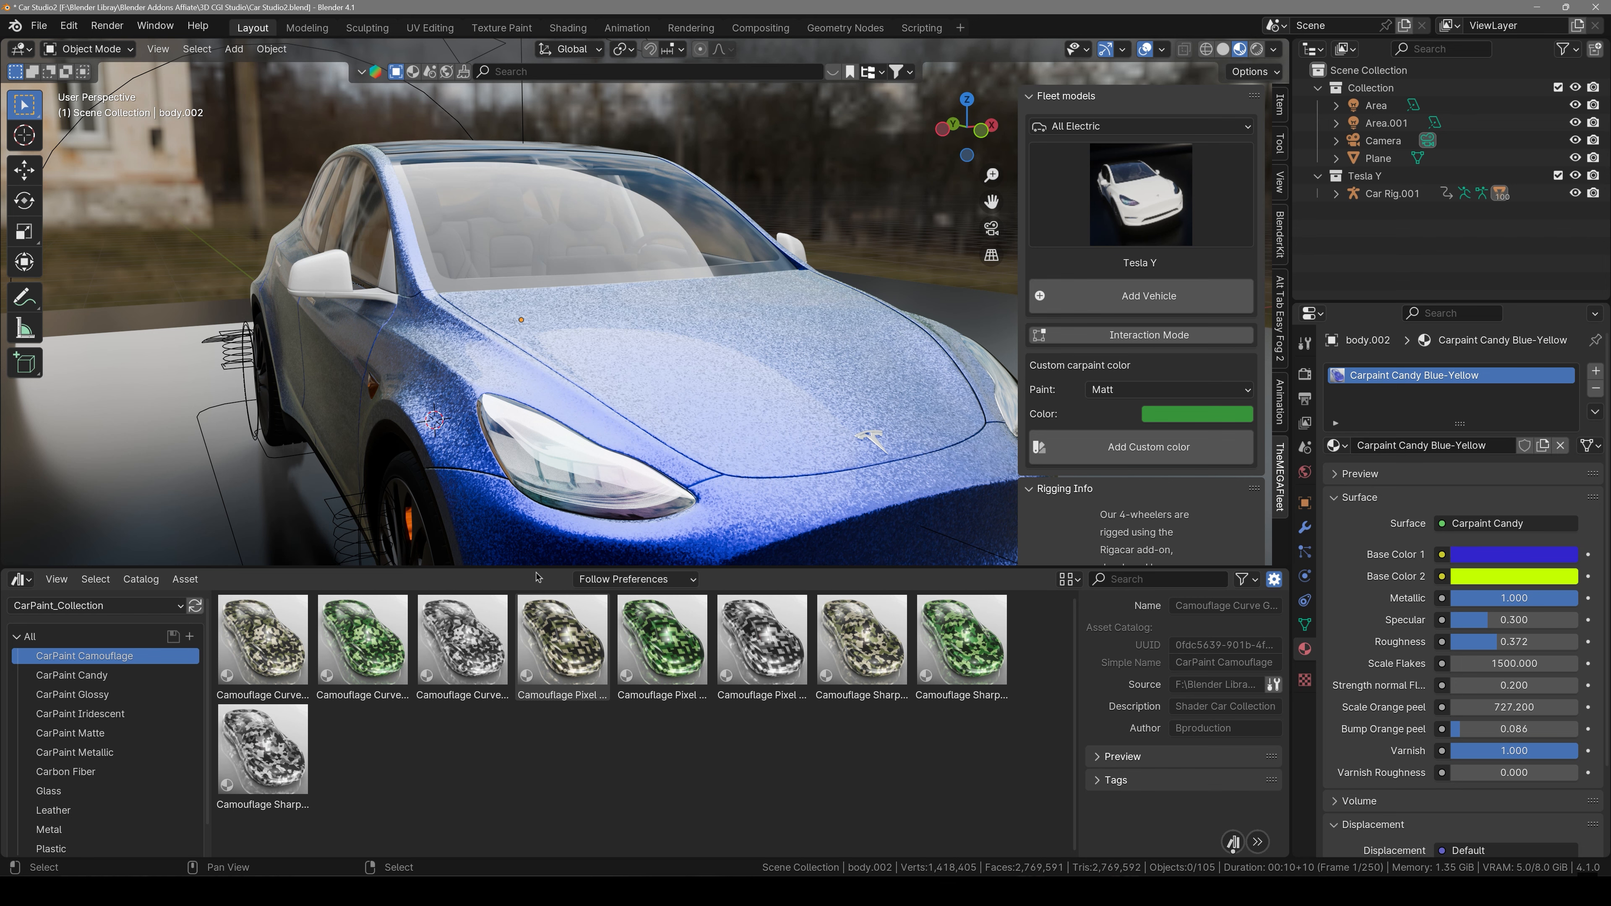
pyautogui.moveTo(538, 576); pyautogui.dragTo(539, 838)
pyautogui.scroll(-3, 807, 562)
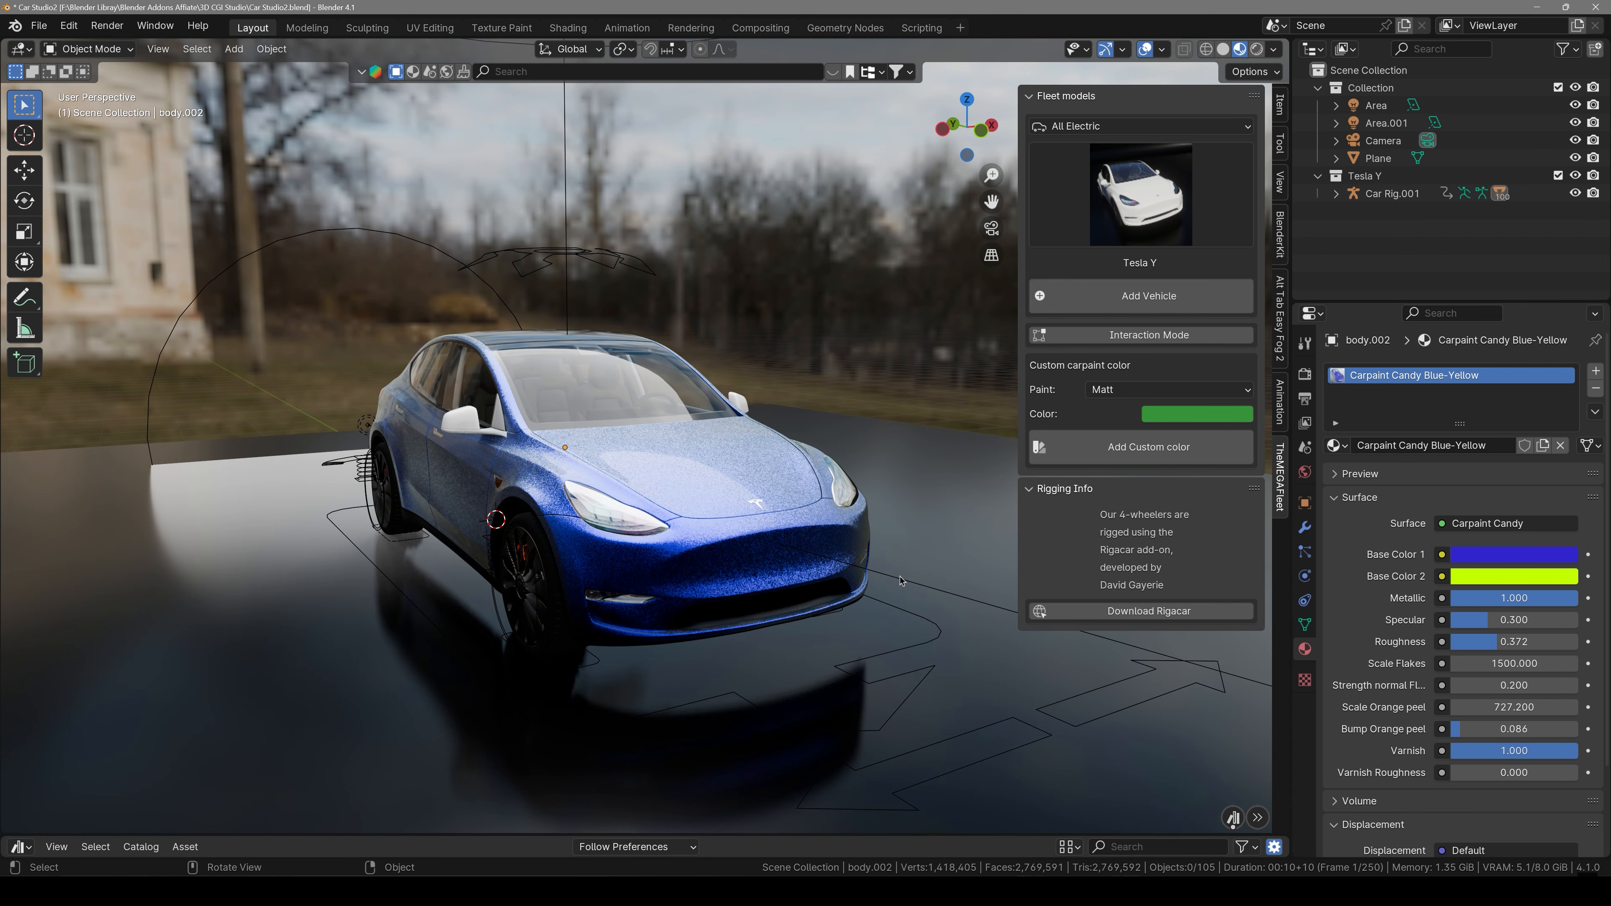
# - Select the car rig and show its Rigacar settings with the Ground Sensors options expanded
pyautogui.click(404, 543)
pyautogui.moveTo(405, 544); pyautogui.dragTo(891, 508, button='middle')
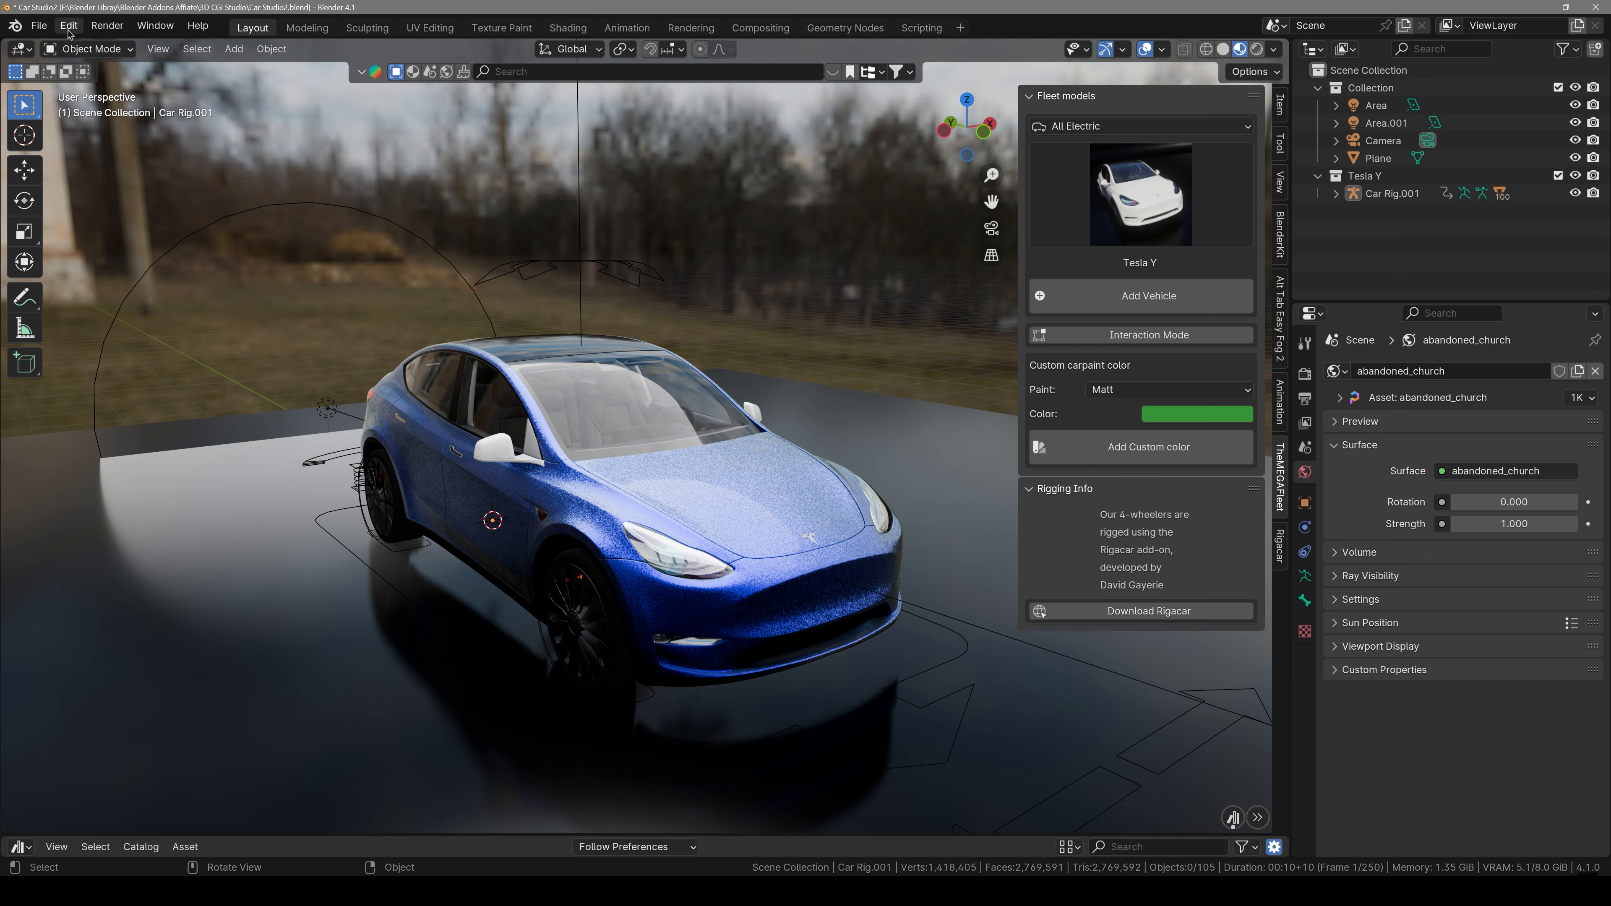
pyautogui.click(1280, 551)
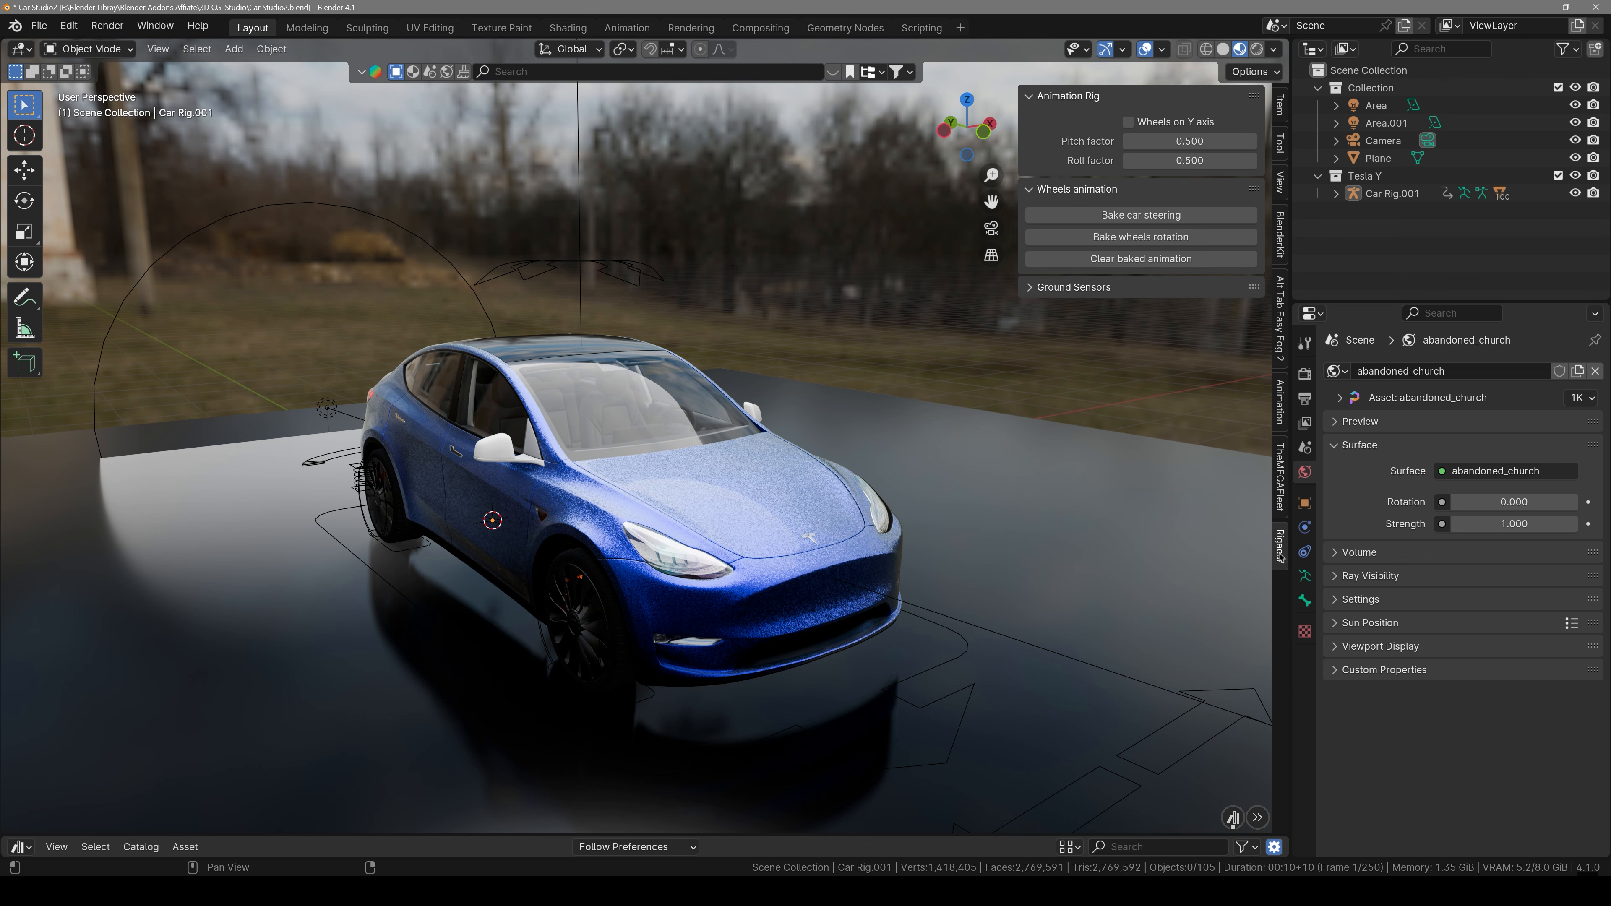
pyautogui.click(1031, 288)
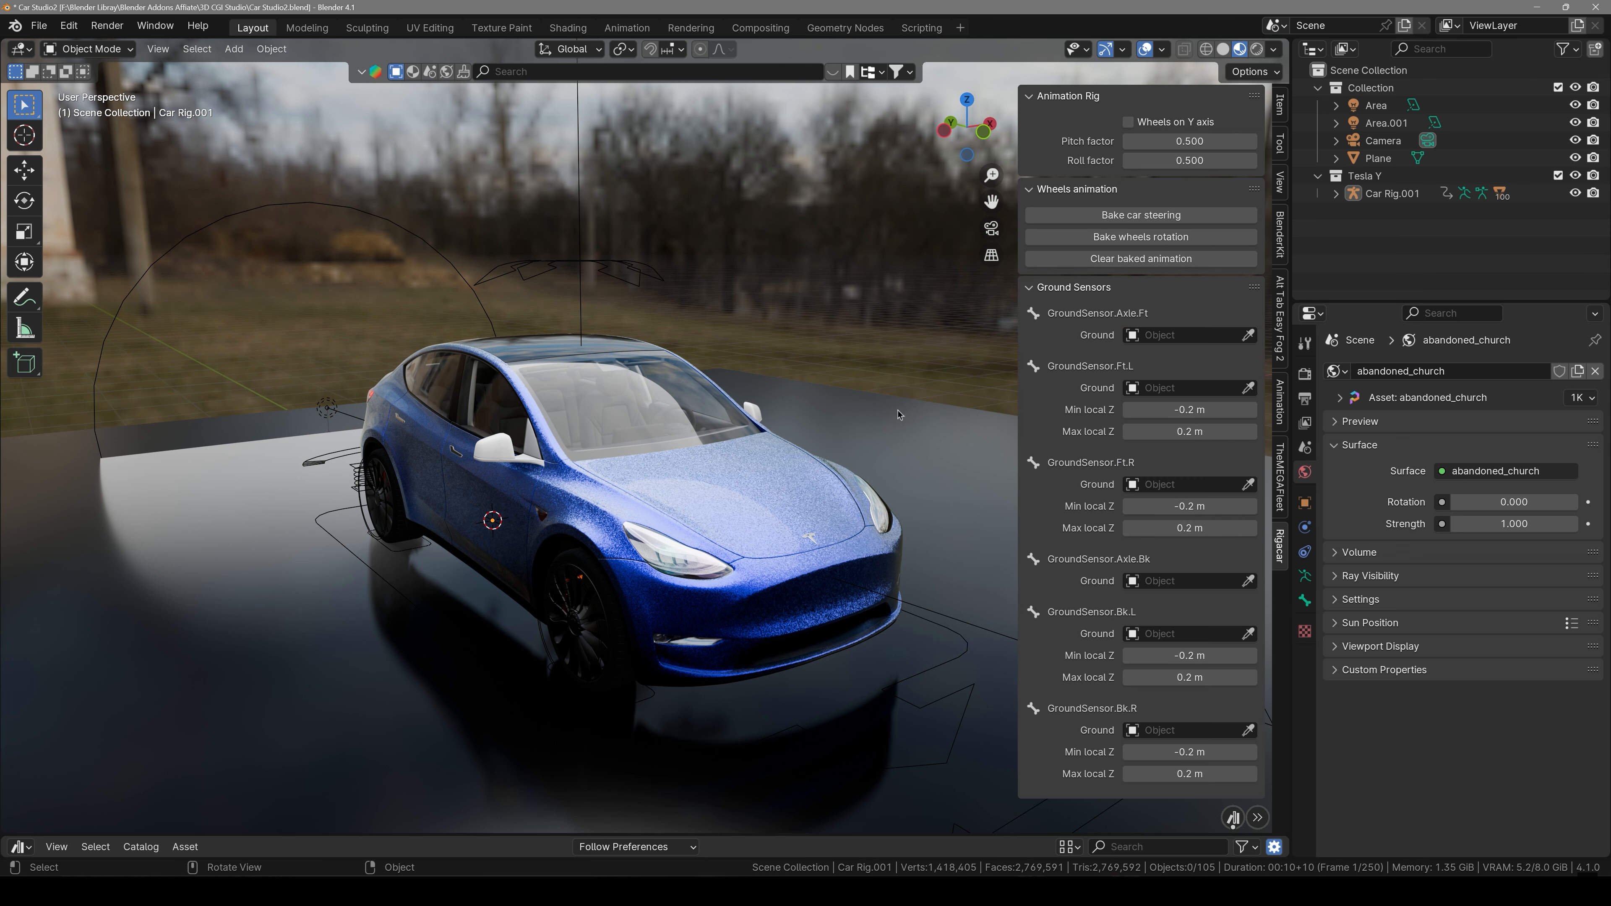
pyautogui.moveTo(899, 415); pyautogui.dragTo(700, 530, button='middle')
pyautogui.click(344, 475)
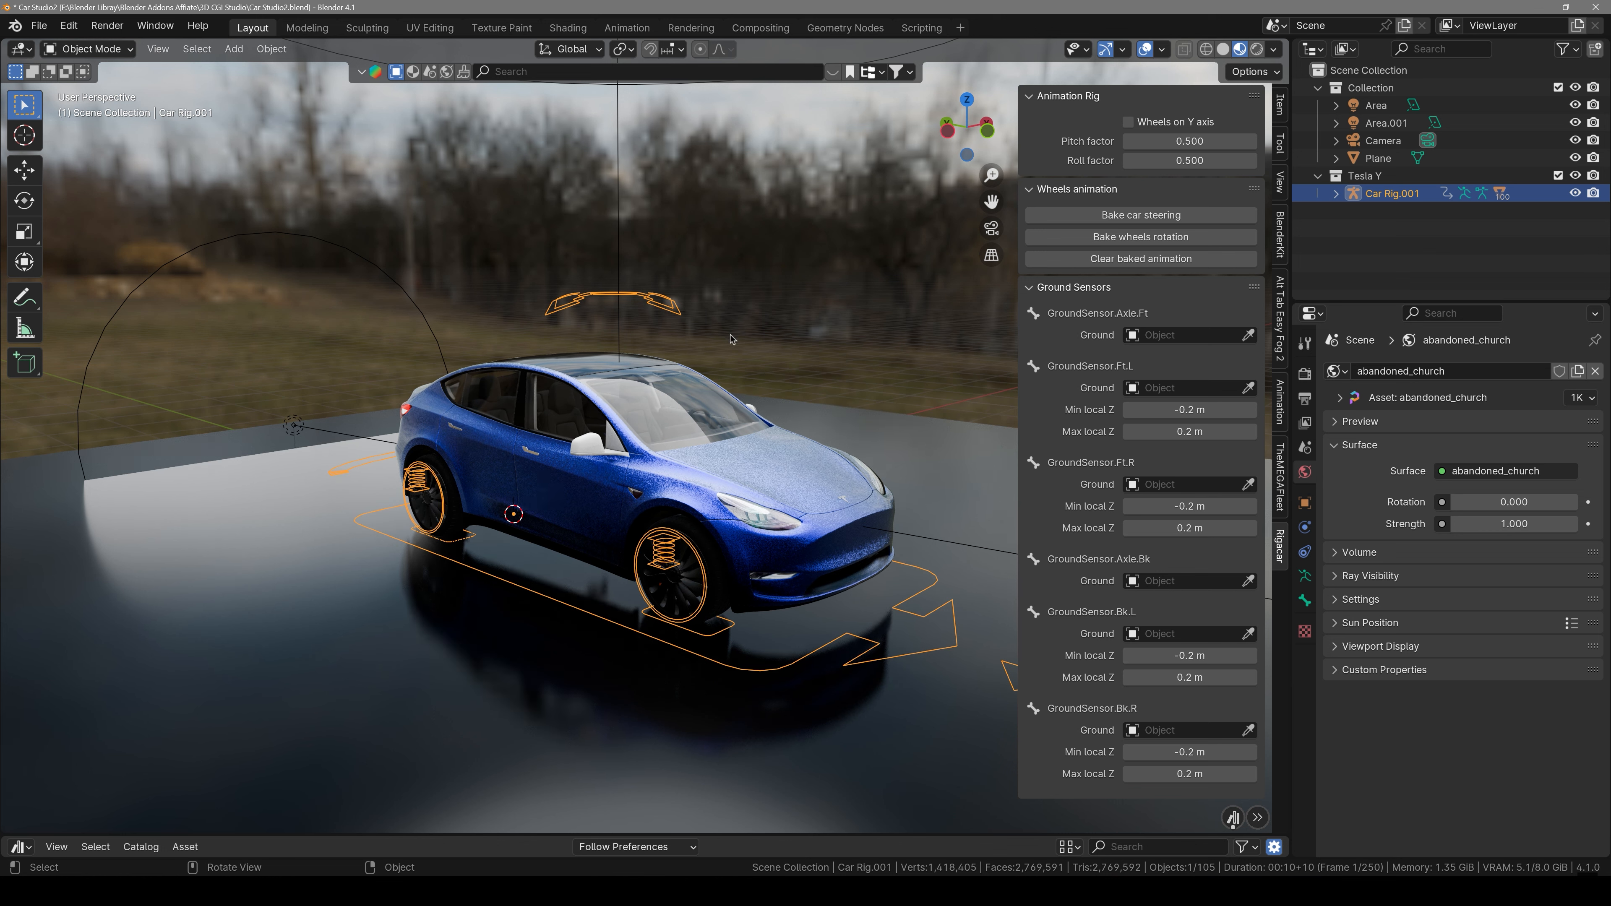
pyautogui.press('g')
pyautogui.press('y')
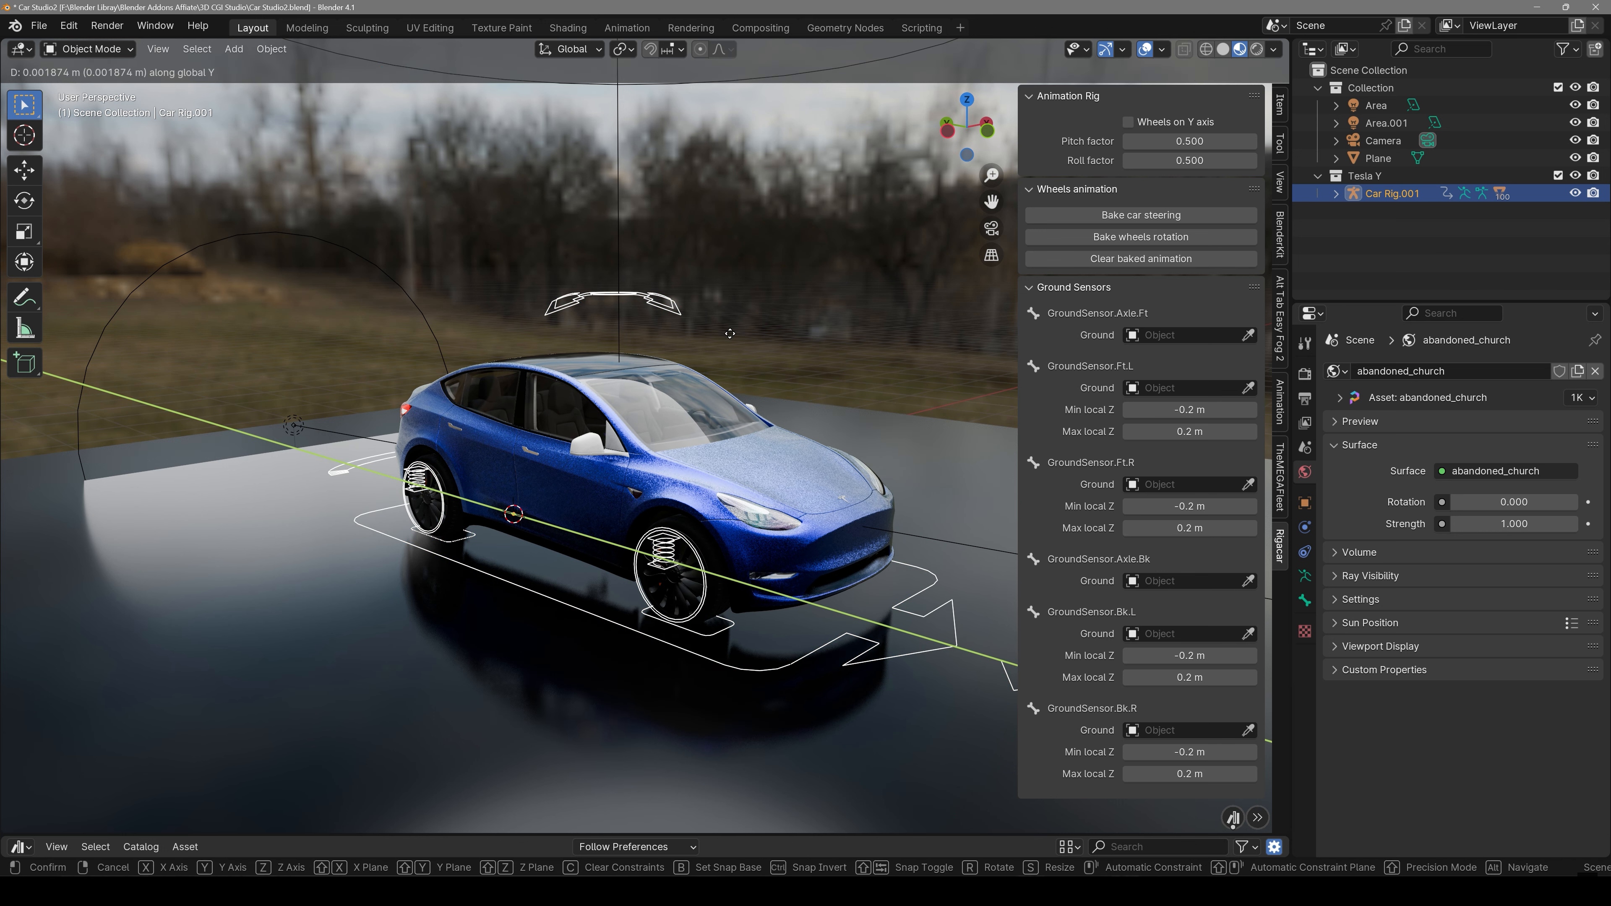
pyautogui.rightClick(809, 349)
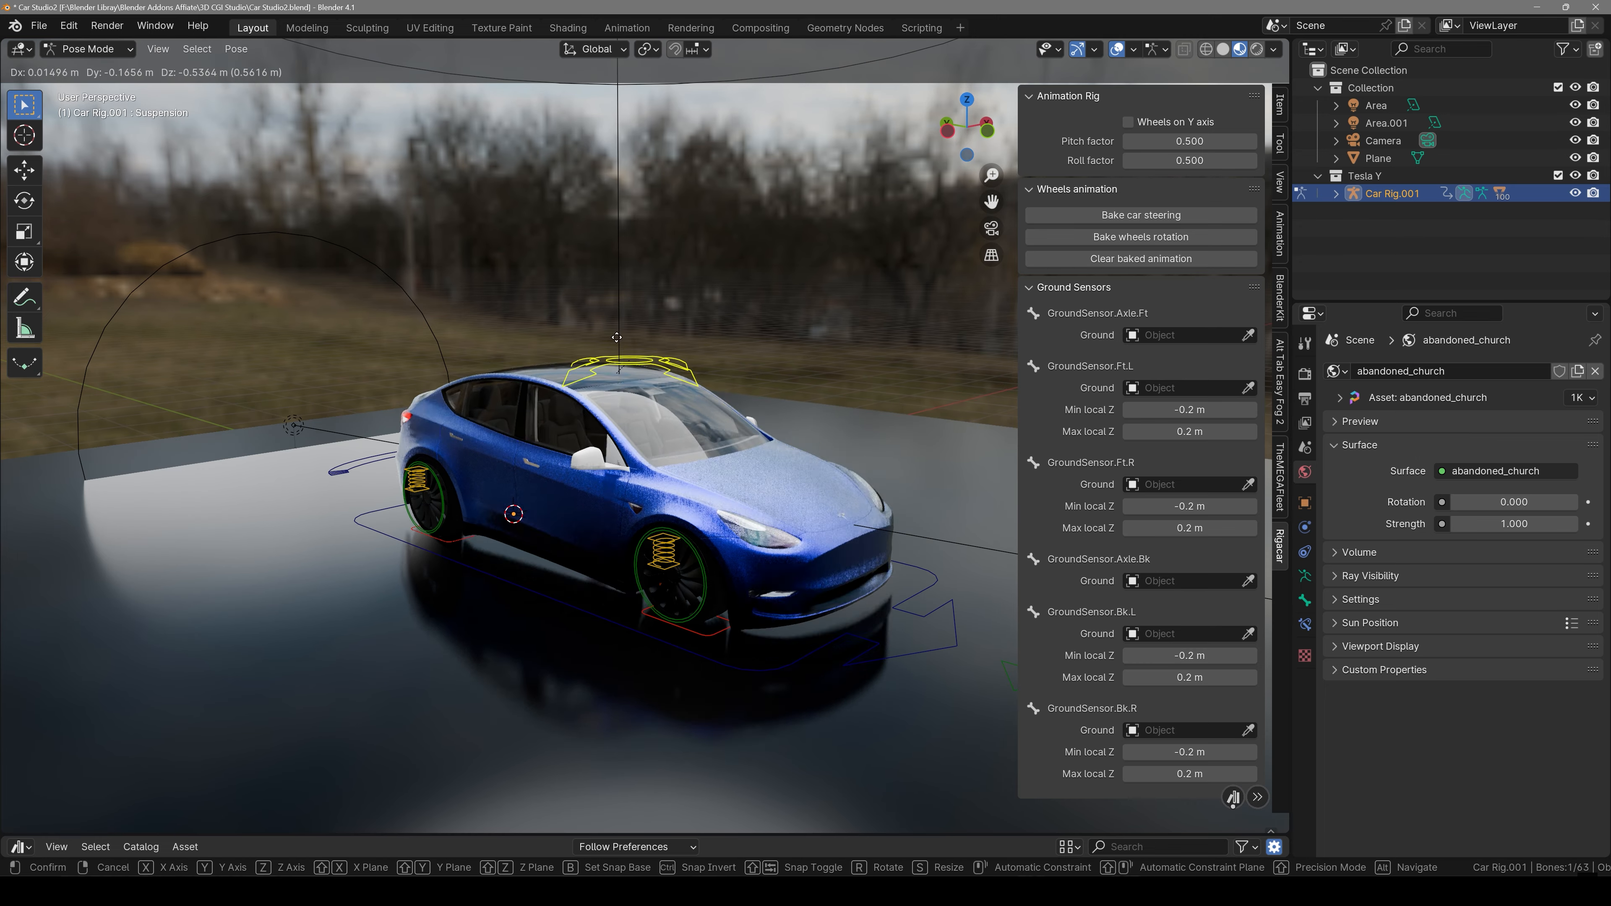
# - Cancel moving the Suspension control, and pick out a wheel damper and the Steering control on the Tesla's rig
pyautogui.rightClick(617, 337)
pyautogui.click(698, 617)
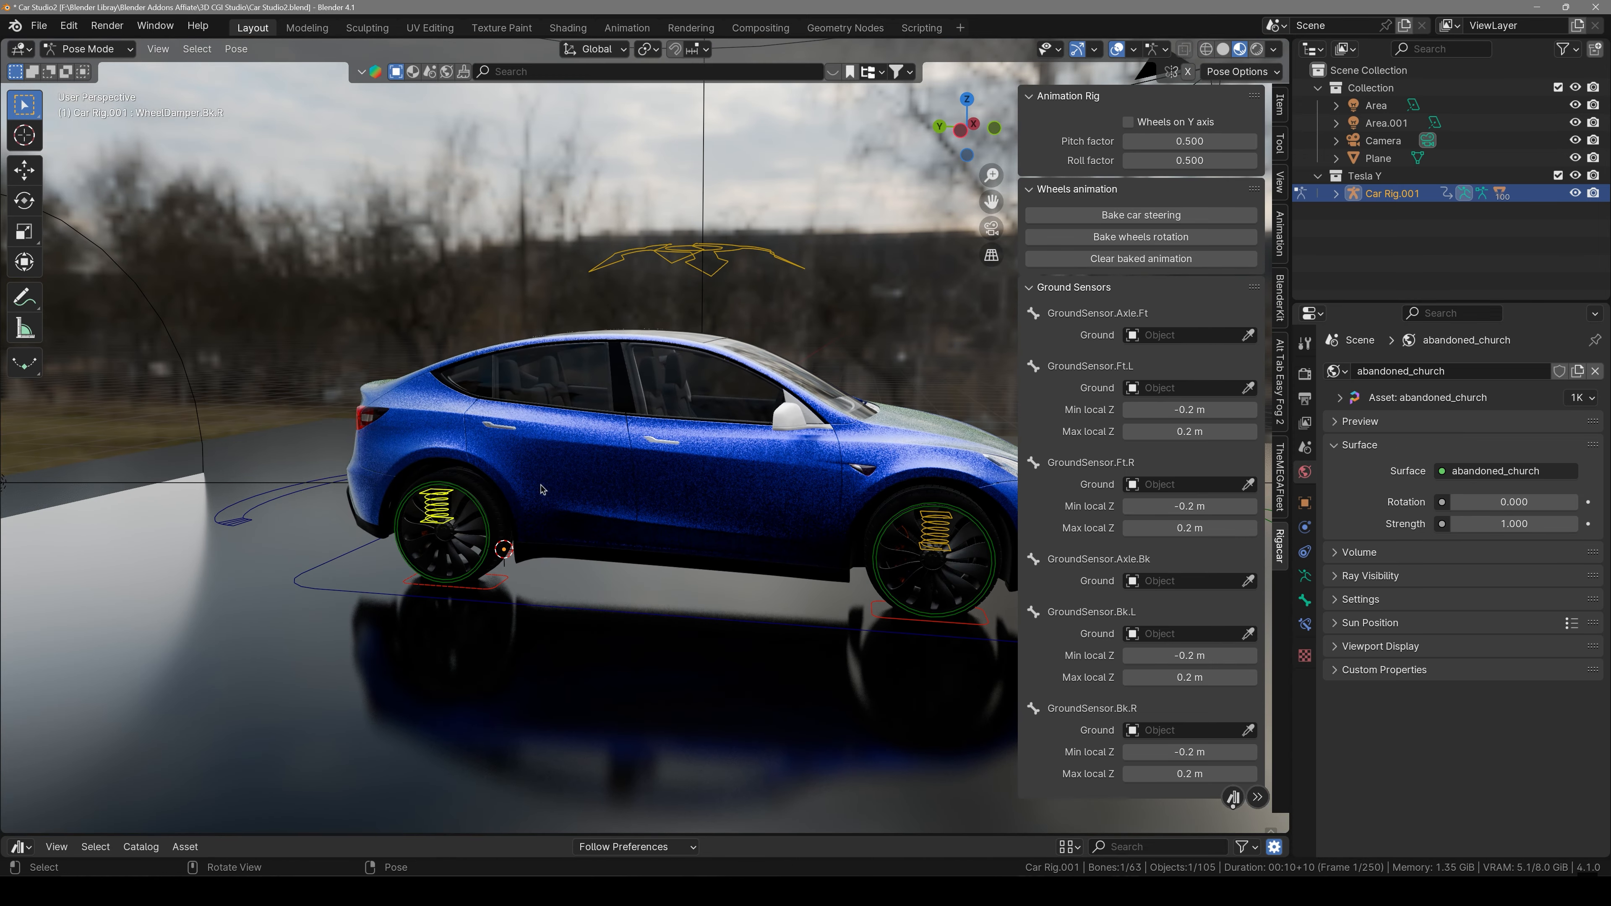
pyautogui.scroll(-2, 542, 489)
pyautogui.moveTo(893, 341); pyautogui.dragTo(788, 360, button='middle')
pyautogui.scroll(-3, 797, 348)
pyautogui.click(801, 548)
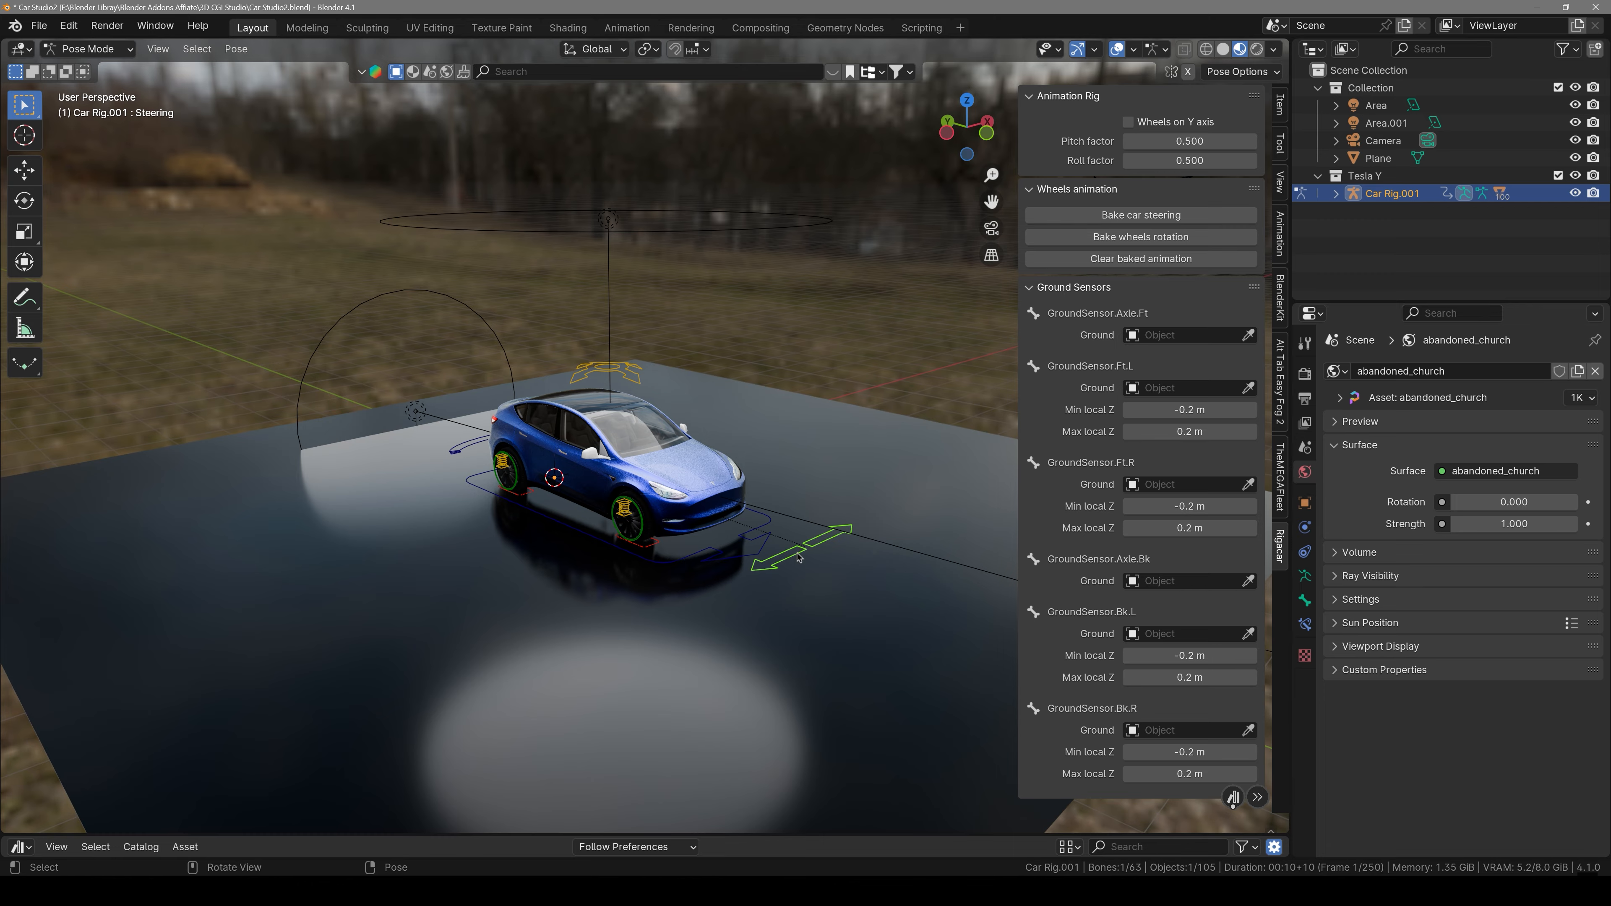
# - Switch to Object Mode and move the Tesla's rig along the X axis, clear of the 3D cursor
pyautogui.scroll(3, 649, 517)
pyautogui.moveTo(649, 518); pyautogui.dragTo(712, 507, button='middle')
pyautogui.hotkey('ctrl', 'Tab')
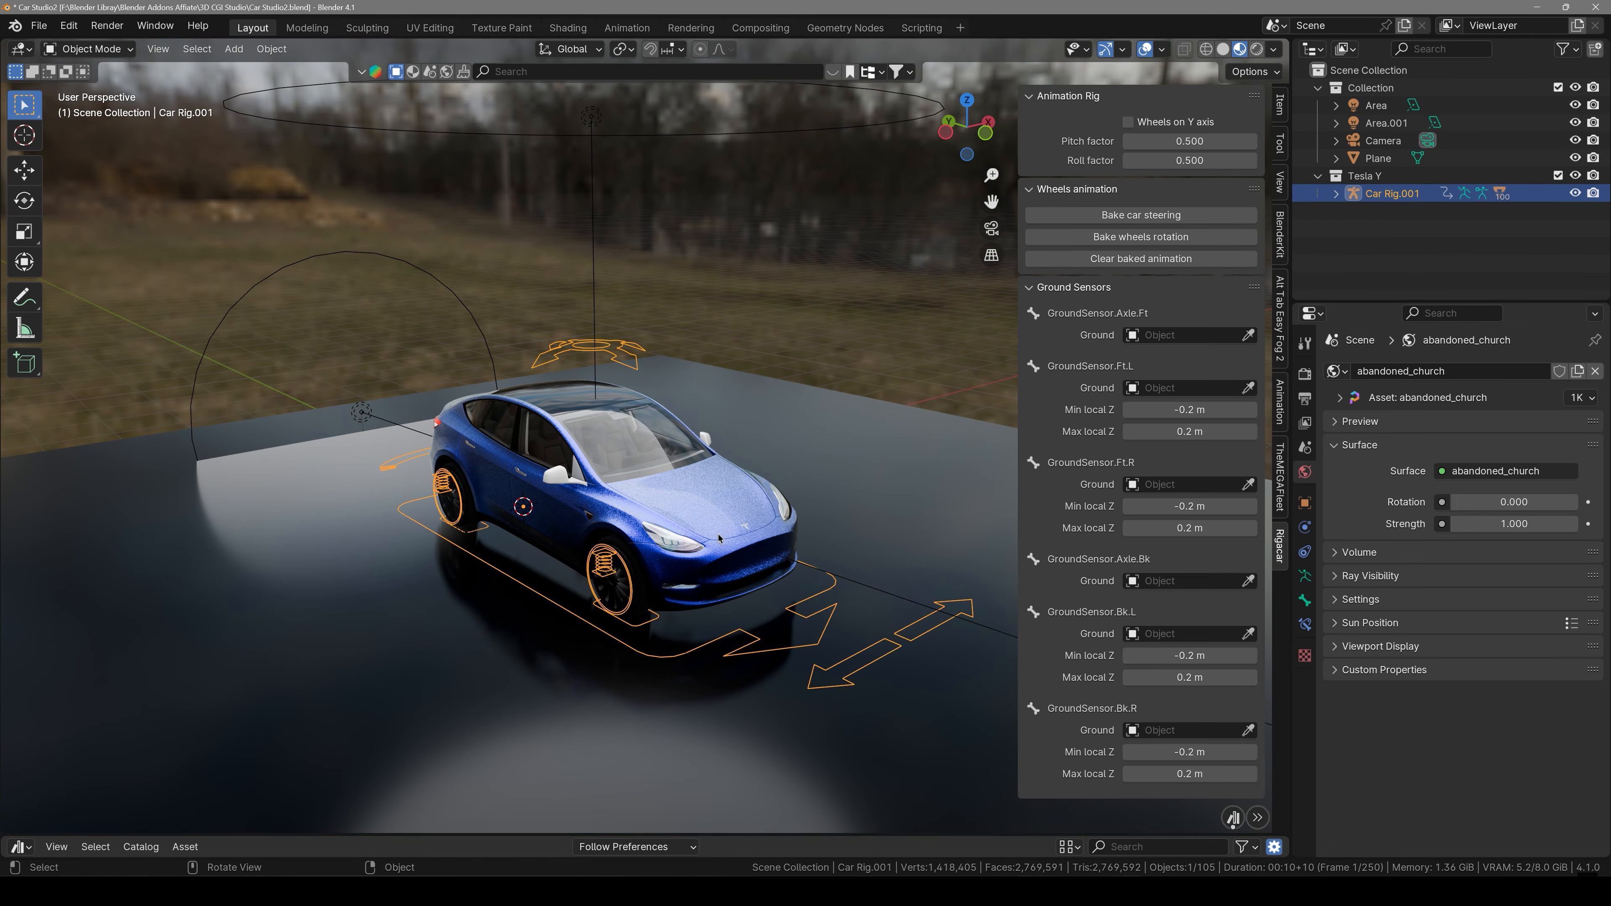
pyautogui.press('g')
pyautogui.press('y')
pyautogui.press('x')
pyautogui.click(1283, 467)
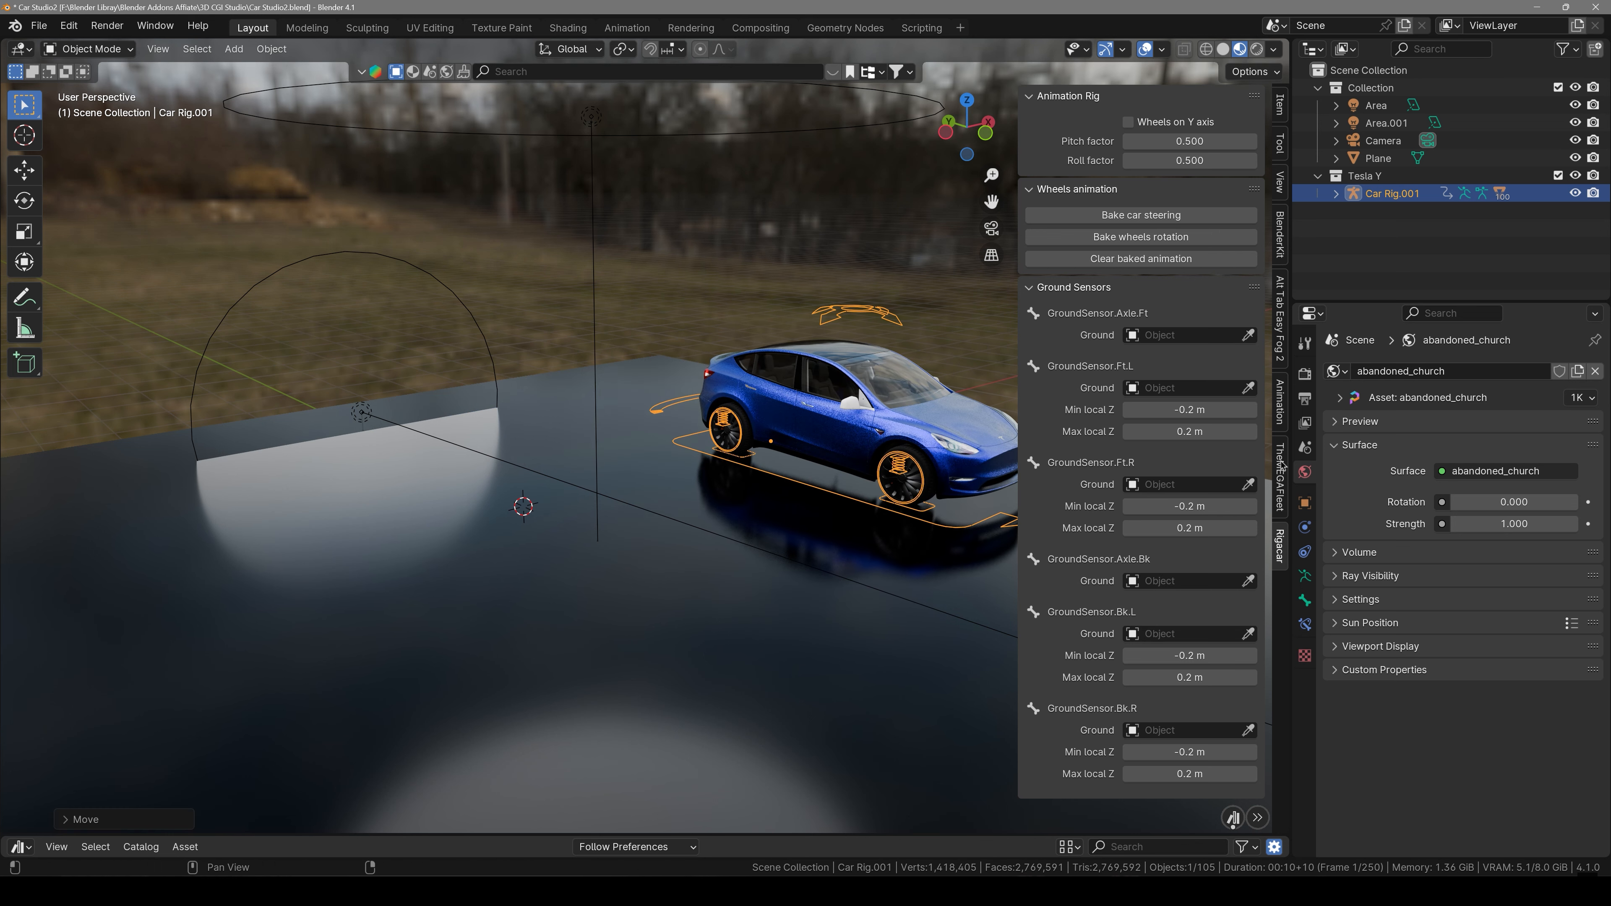
# - Add the Porsche 911 GT3 from the Exotic Sports Car category of TheMEGAFleet to the scene
pyautogui.click(1283, 466)
pyautogui.click(1142, 190)
pyautogui.click(1111, 126)
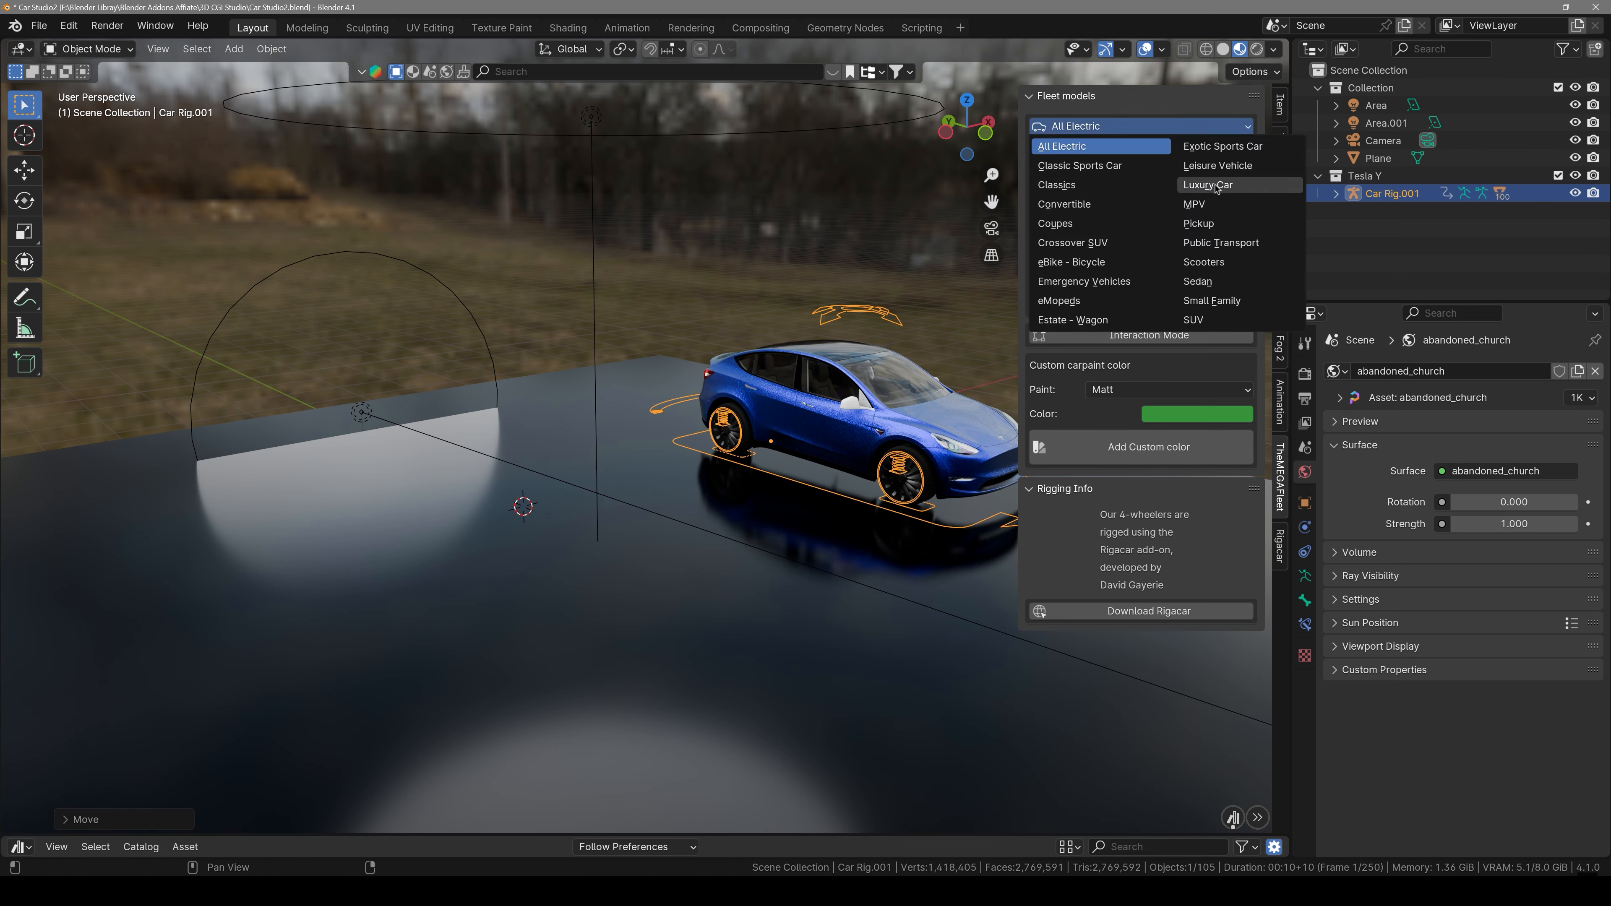
pyautogui.click(1225, 148)
pyautogui.click(1141, 193)
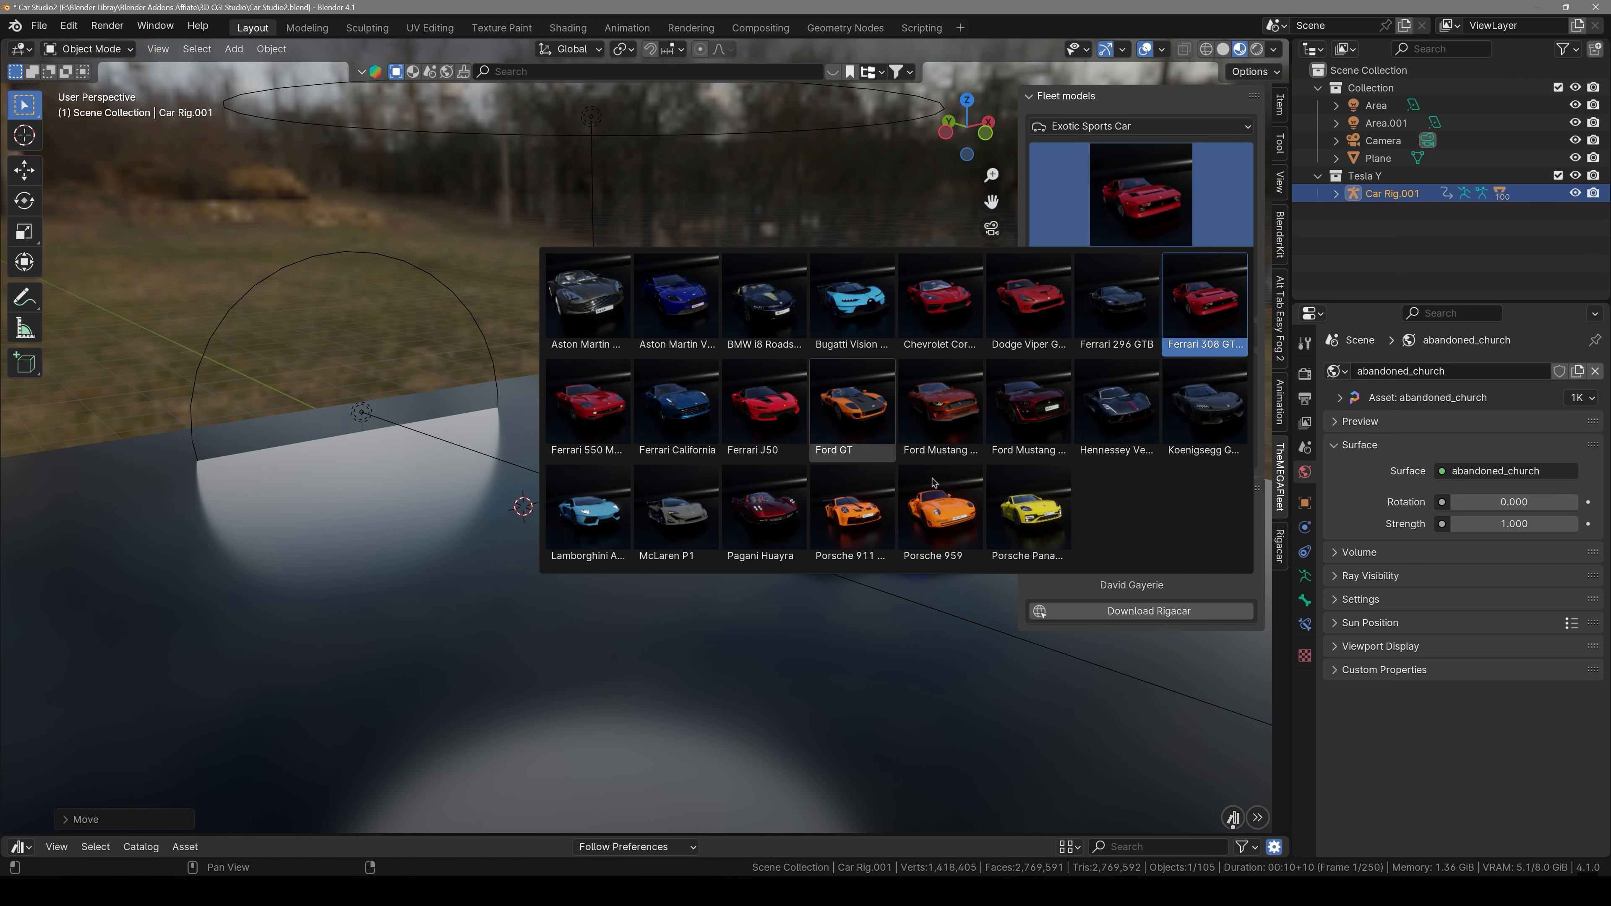
pyautogui.click(853, 523)
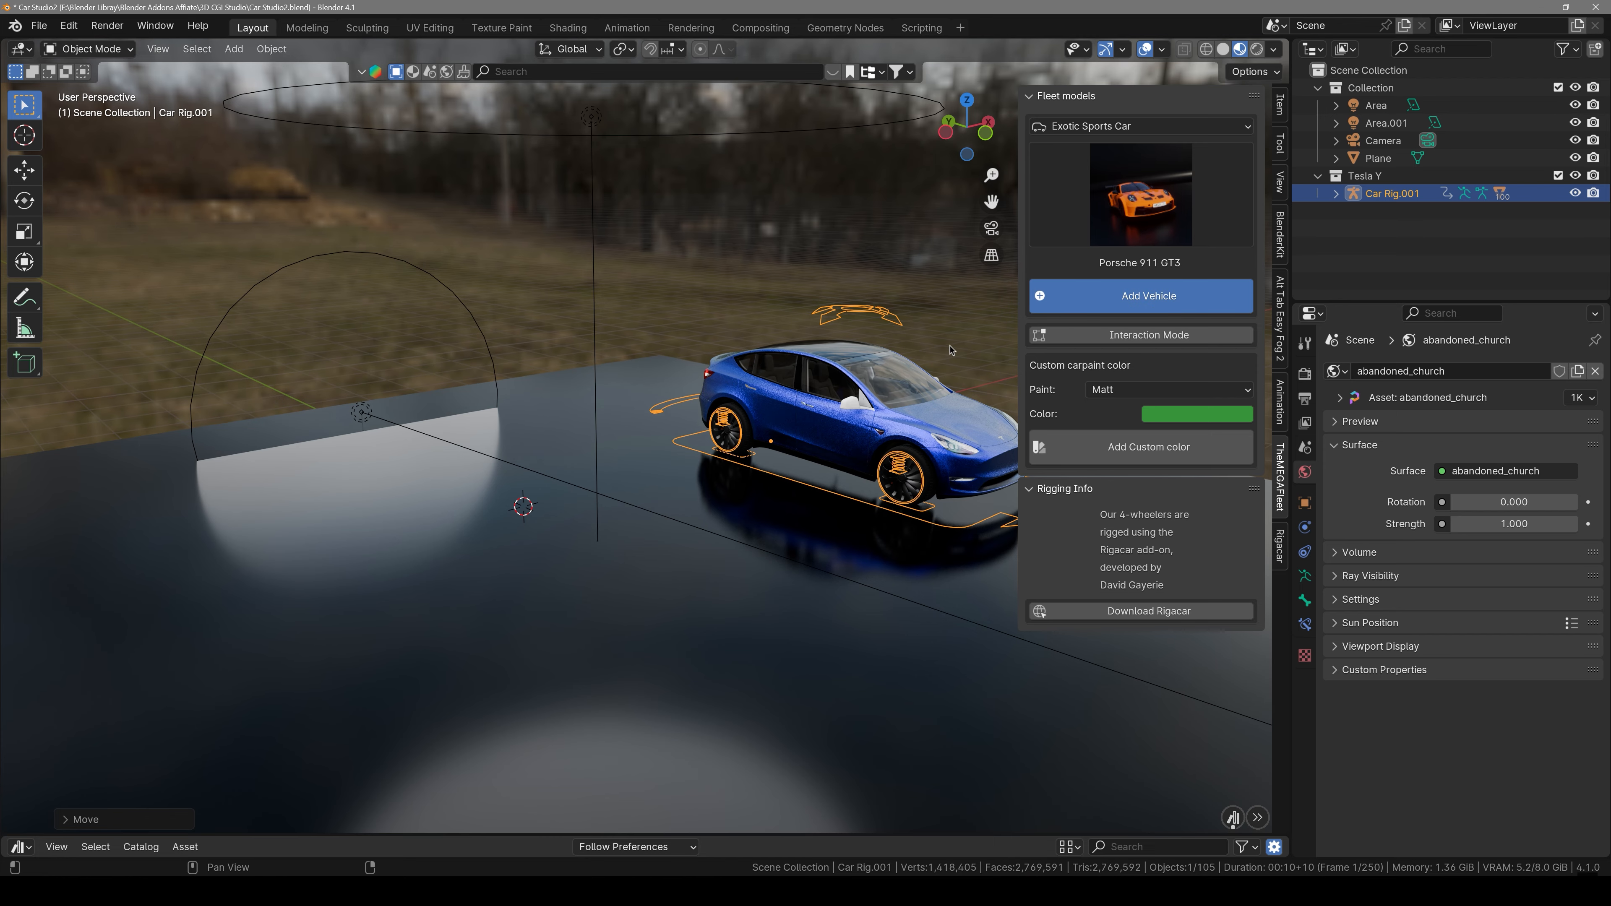
pyautogui.click(674, 353)
pyautogui.scroll(3, 674, 353)
pyautogui.moveTo(729, 486); pyautogui.dragTo(737, 468, button='middle')
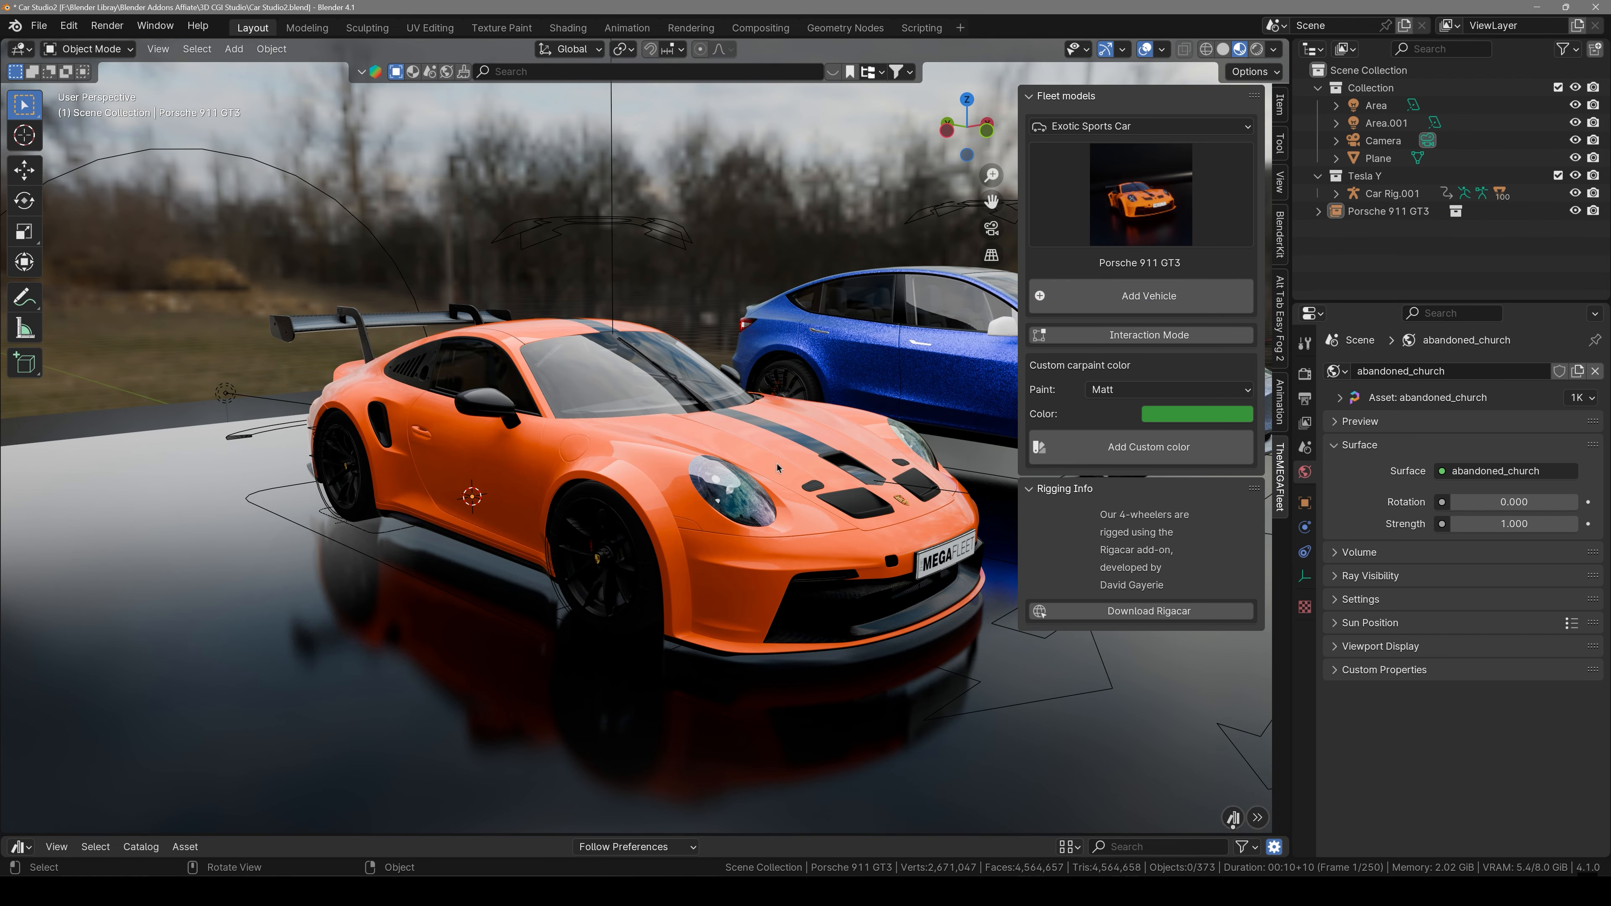
# - Examine the Tesla's body mesh and its paint material in Edit Mode, and return to Object Mode
pyautogui.moveTo(769, 399); pyautogui.dragTo(760, 422, button='middle')
pyautogui.click(723, 454)
pyautogui.scroll(-2, 723, 454)
pyautogui.scroll(2, 723, 454)
pyautogui.keyDown('shift'); pyautogui.moveTo(888, 359); pyautogui.dragTo(572, 444, button='middle'); pyautogui.keyUp('shift')
pyautogui.scroll(1, 674, 434)
pyautogui.click(686, 463)
pyautogui.hotkey('ctrl', 'Tab')
pyautogui.click(874, 468)
pyautogui.scroll(3, 741, 414)
pyautogui.moveTo(741, 413); pyautogui.dragTo(747, 565, button='middle')
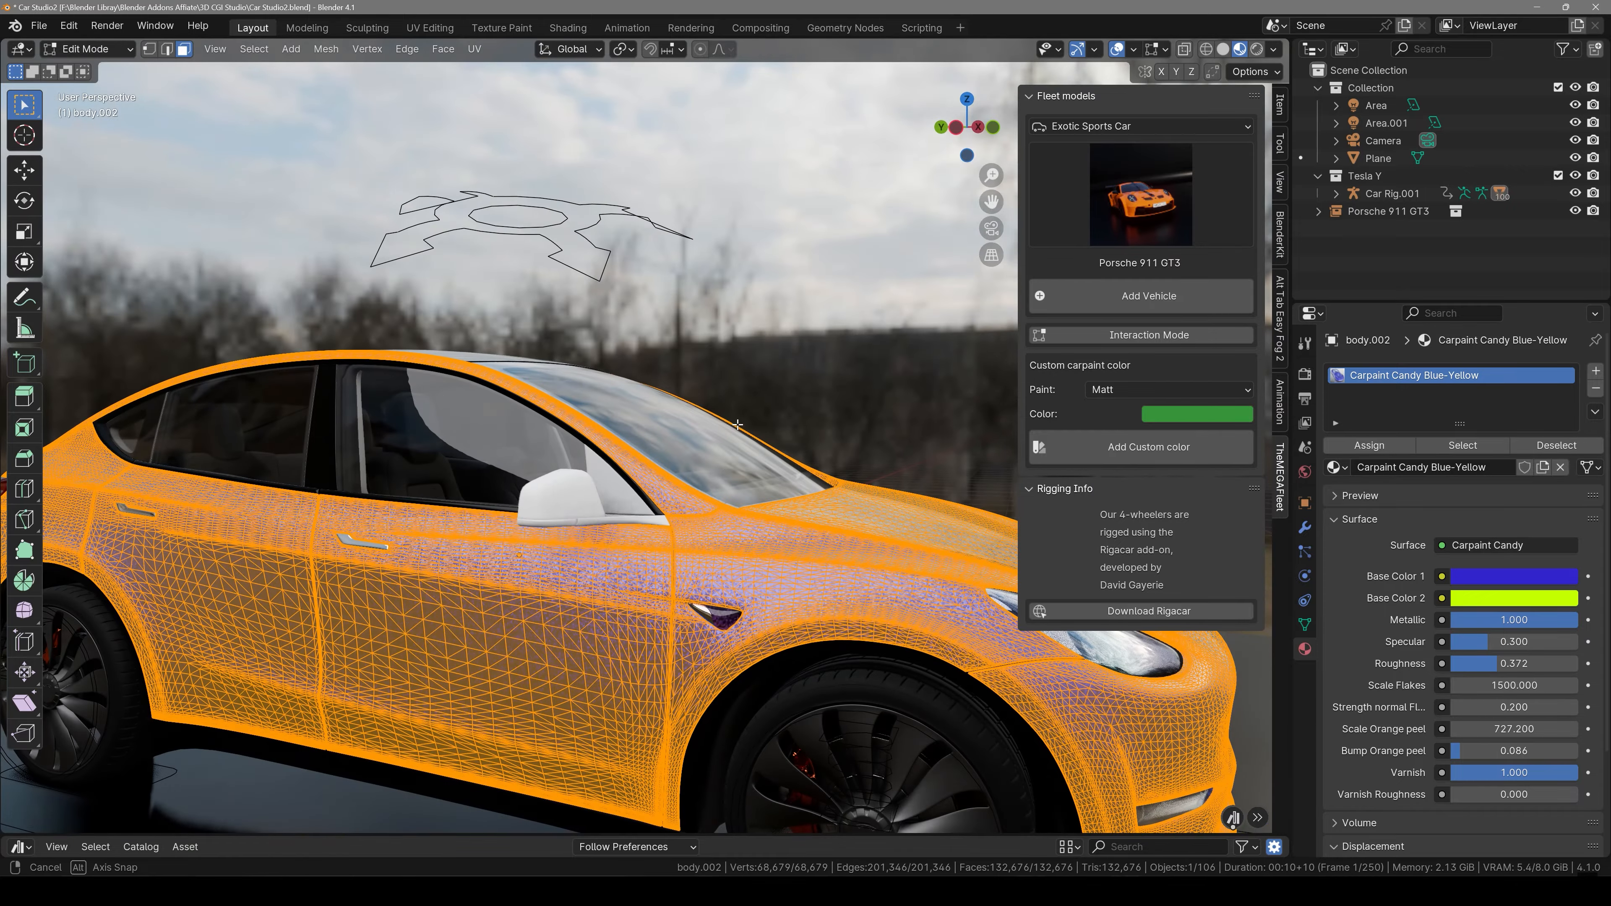
pyautogui.scroll(2, 749, 573)
pyautogui.scroll(-5, 752, 575)
pyautogui.moveTo(751, 574); pyautogui.dragTo(550, 540, button='middle')
pyautogui.press('Tab')
# - Enable Interaction Mode for the Porsche 911 GT3 and examine its body mesh in Edit Mode
pyautogui.scroll(-3, 634, 559)
pyautogui.click(550, 539)
pyautogui.press('Tab')
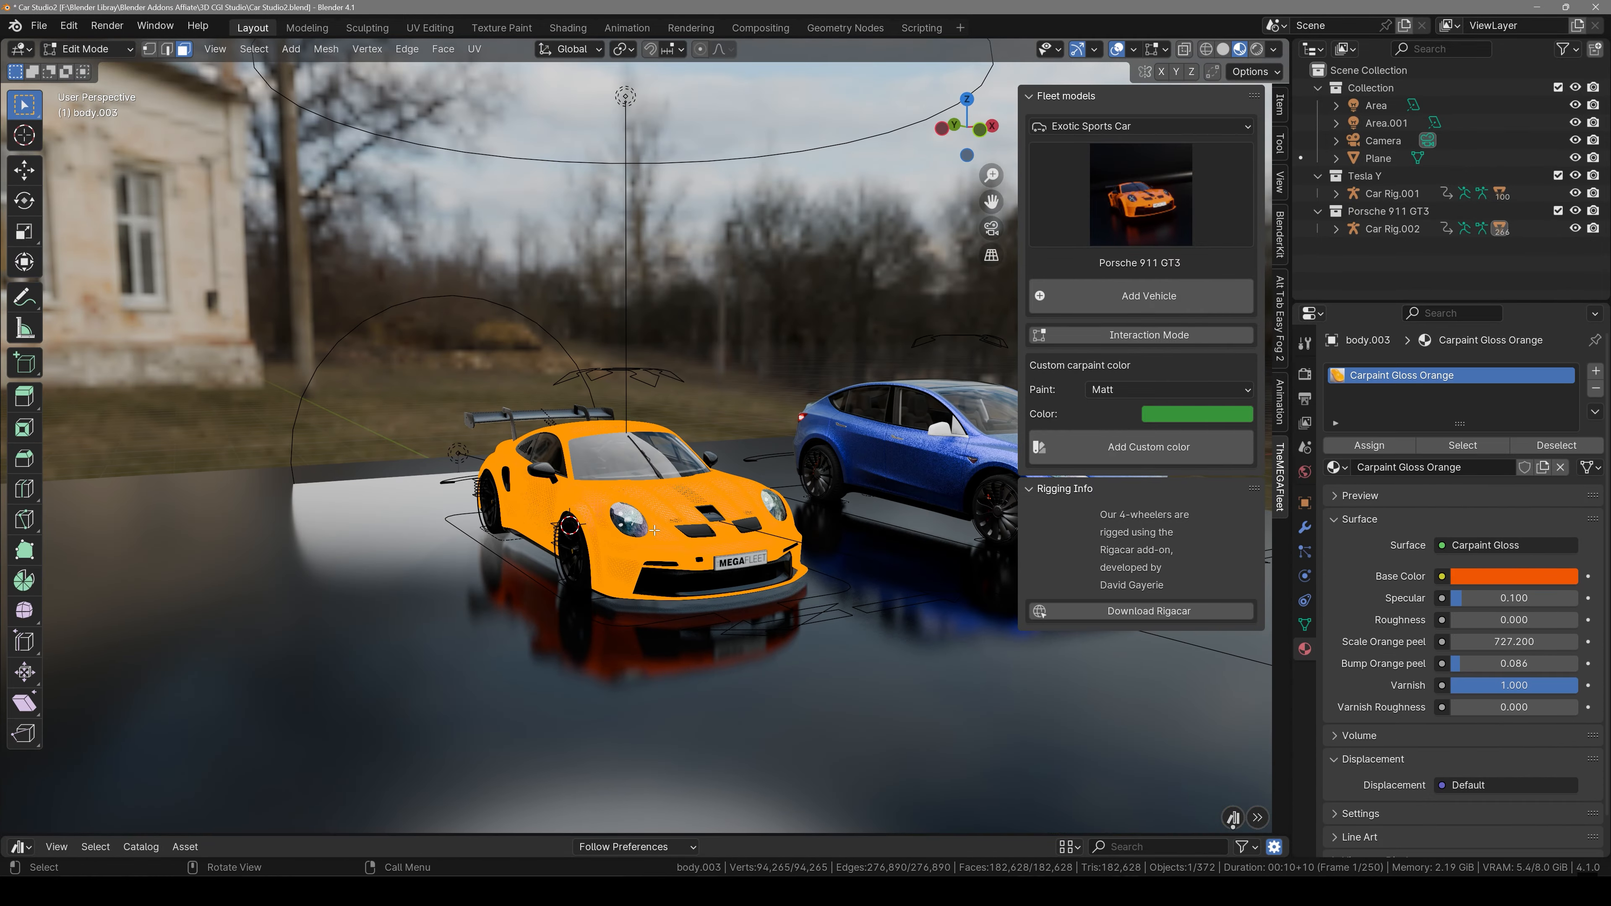
pyautogui.scroll(6, 520, 552)
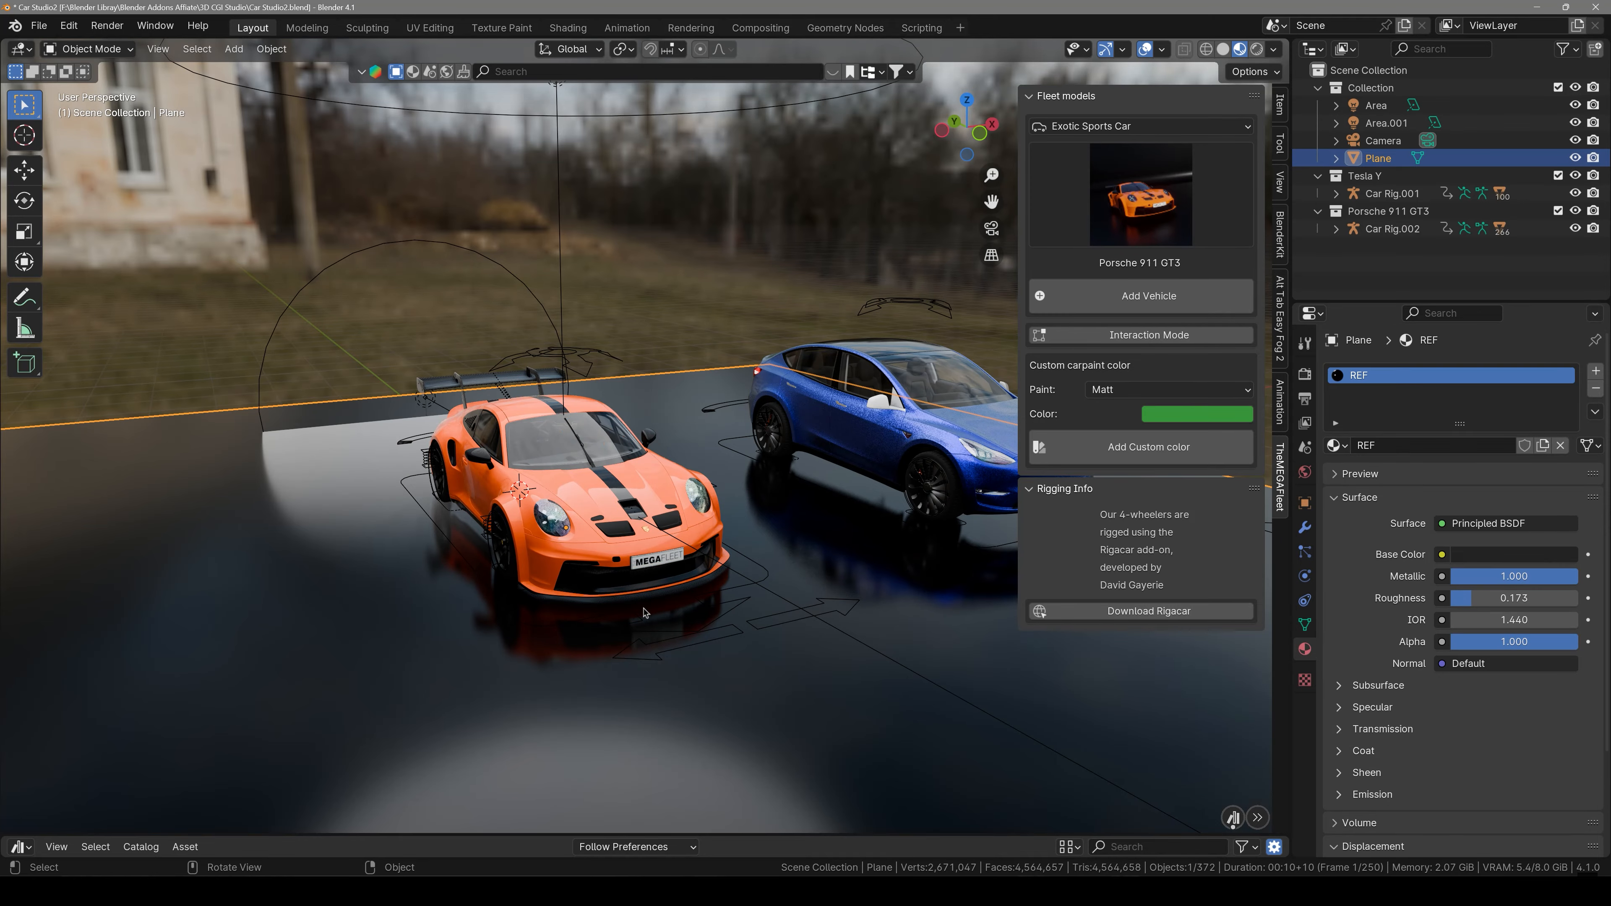
# - Move the Porsche's rig along the X axis to the side away from the Tesla
pyautogui.click(736, 612)
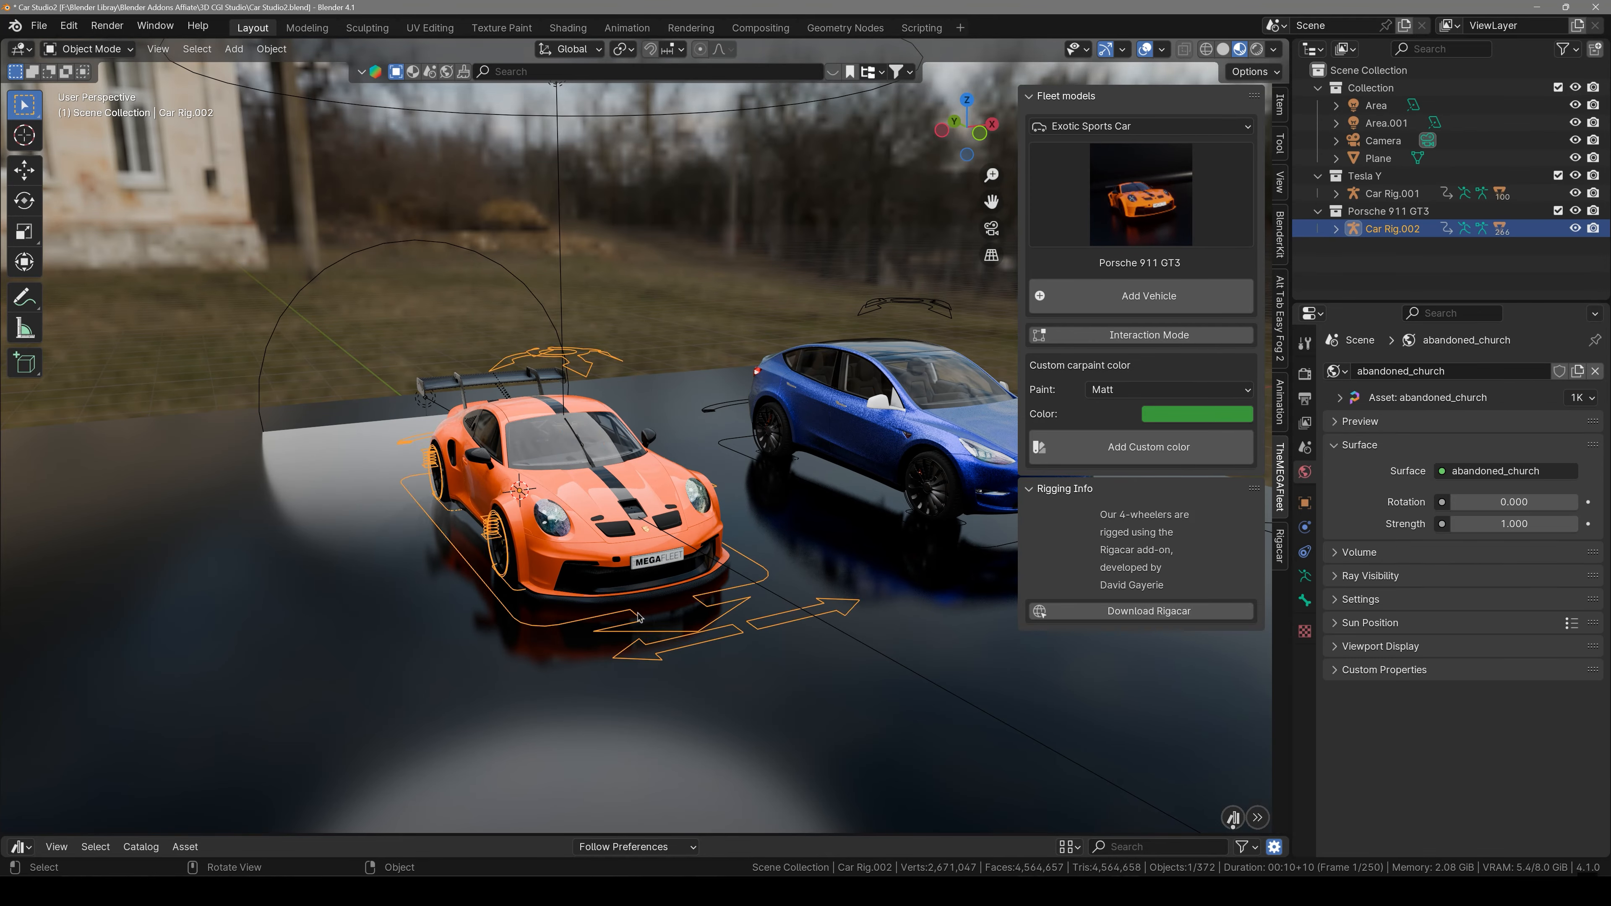
pyautogui.press('g')
pyautogui.press('x')
pyautogui.click(254, 571)
# - Add the Mitsubishi Fire Truck from the Emergency Vehicles category between the two cars
pyautogui.click(1185, 180)
pyautogui.click(1135, 127)
pyautogui.click(1085, 281)
pyautogui.click(1101, 219)
pyautogui.click(1082, 304)
pyautogui.click(1119, 296)
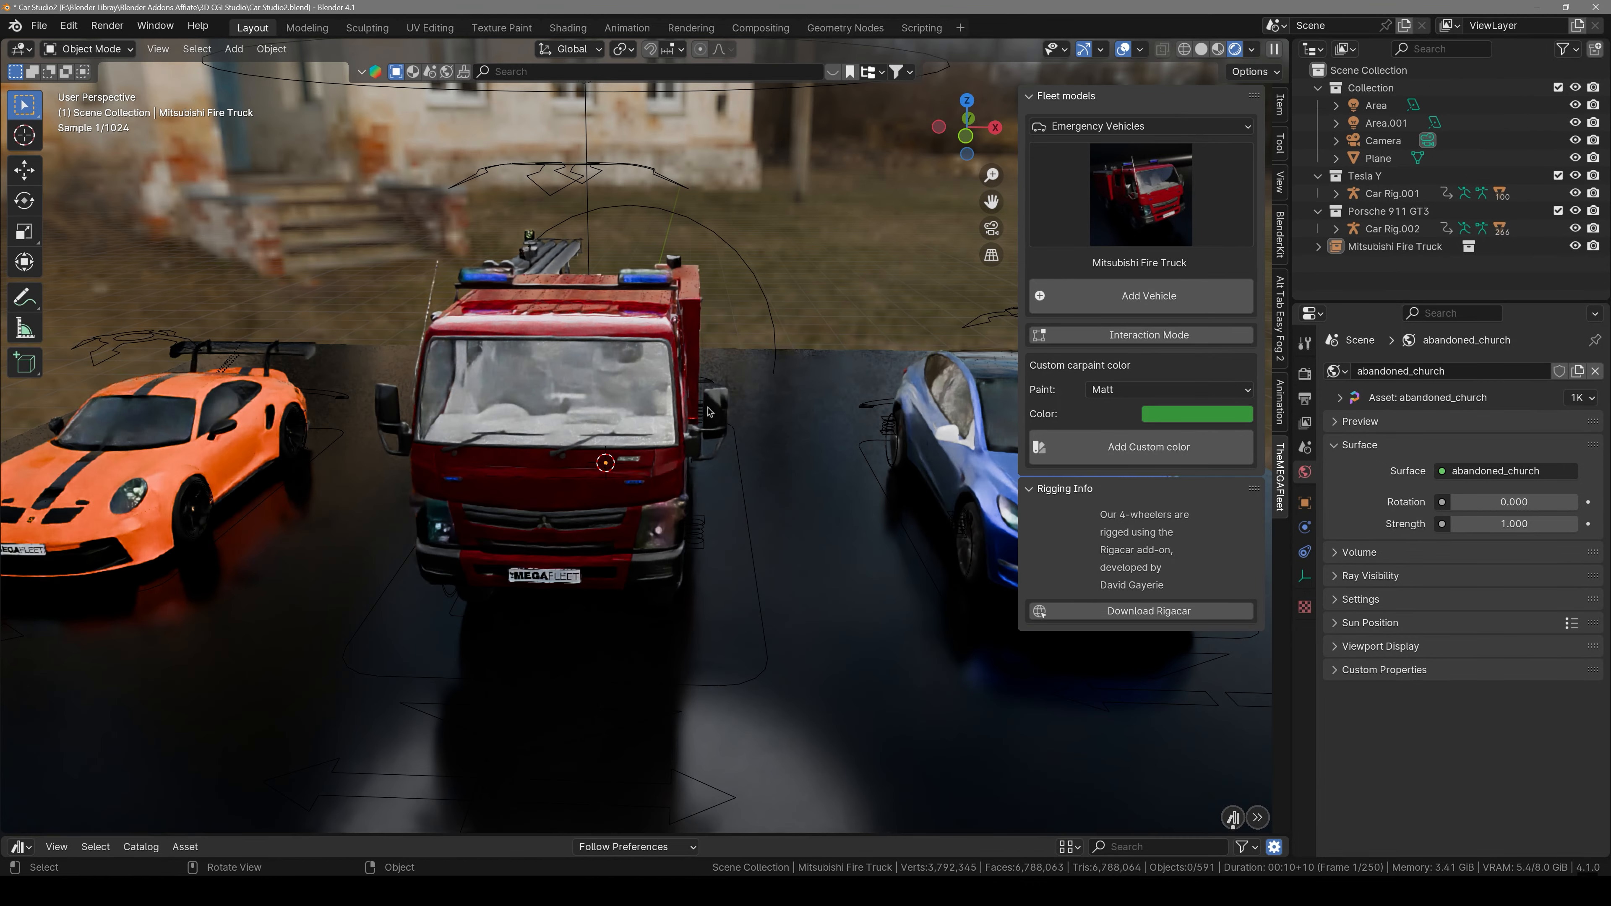
pyautogui.moveTo(666, 502); pyautogui.dragTo(746, 481, button='middle')
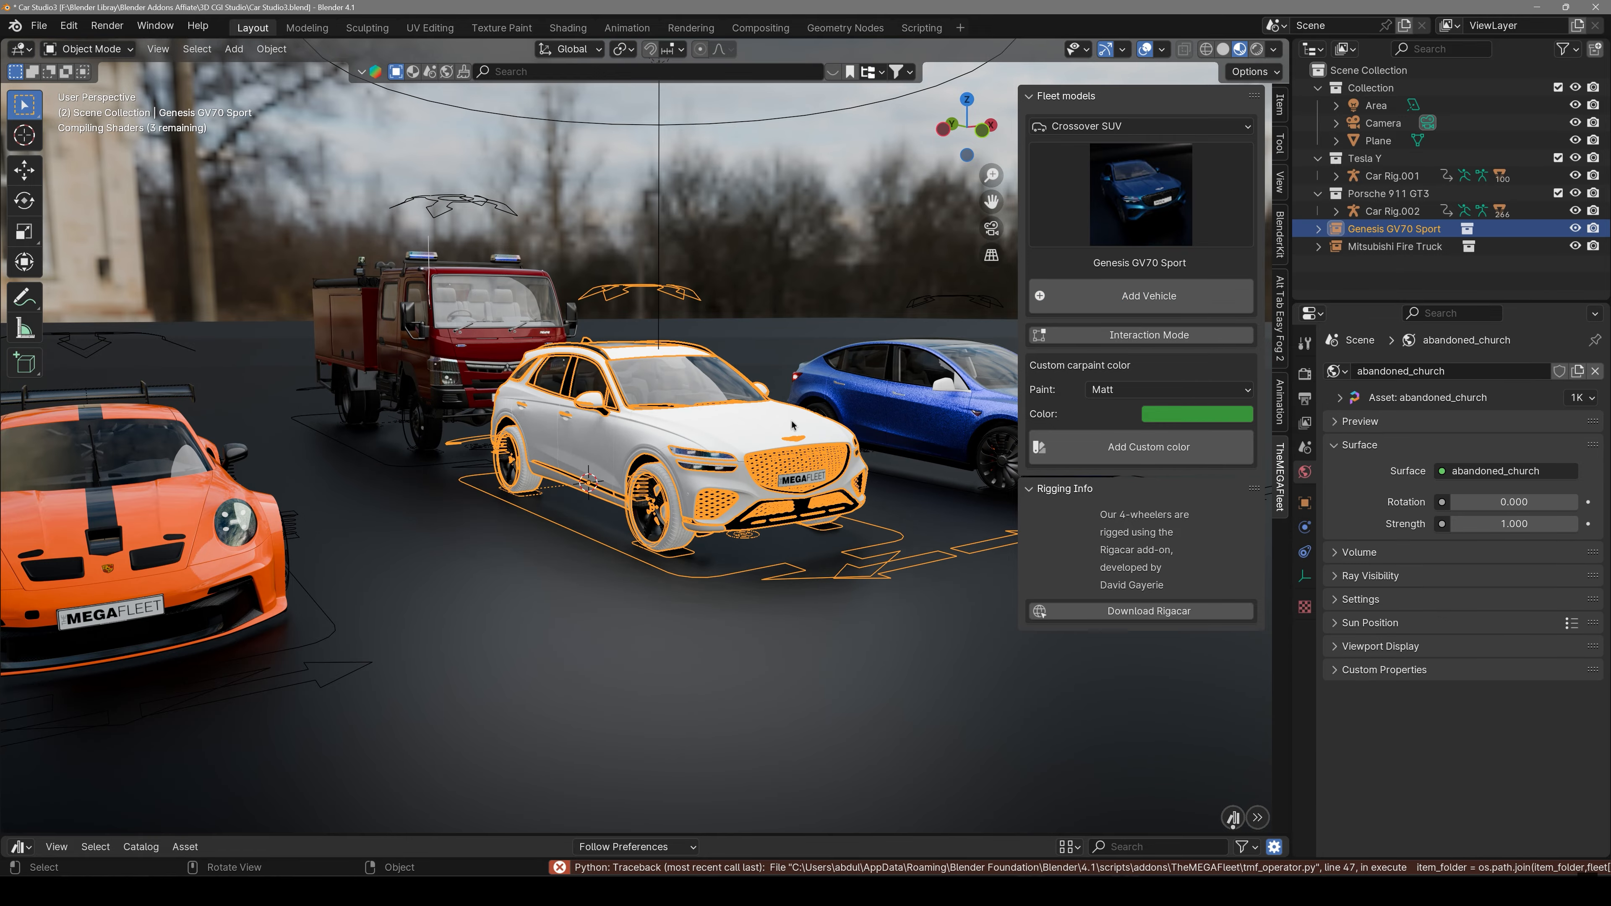
# - Select the Genesis GV70 Sport and enable Interaction Mode for it
pyautogui.scroll(-3, 792, 425)
pyautogui.moveTo(792, 425); pyautogui.dragTo(787, 386, button='middle')
pyautogui.click(733, 526)
pyautogui.scroll(5, 745, 369)
pyautogui.scroll(4, 780, 406)
pyautogui.click(781, 406)
pyautogui.click(1141, 335)
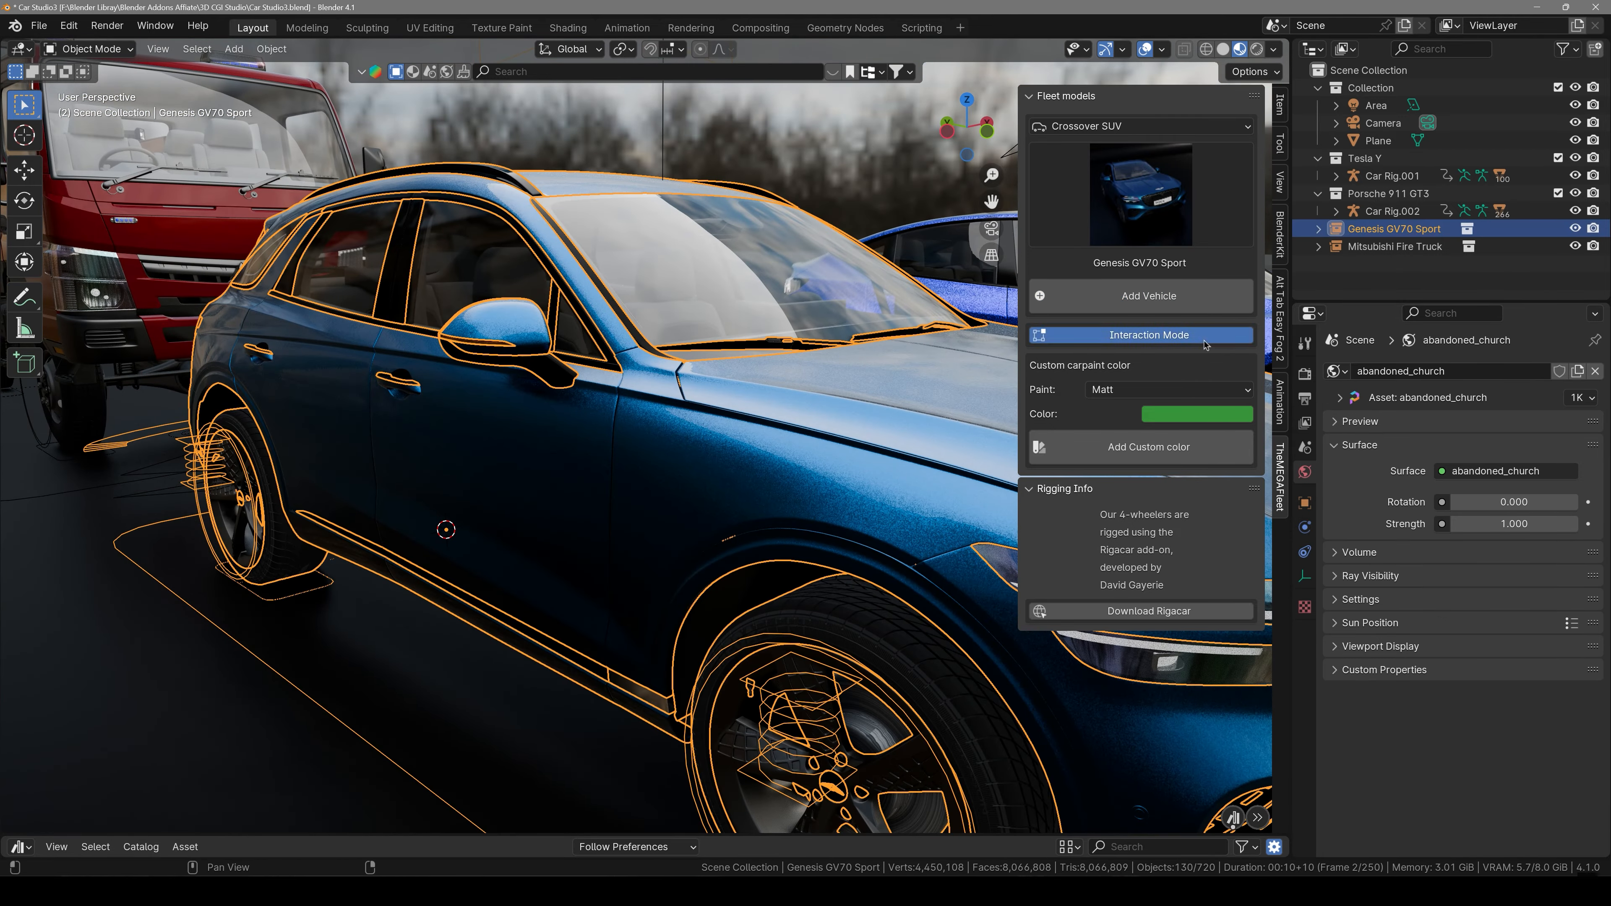
# - Check the Genesis GV70 Sport in Edit Mode, return to Object Mode and select the floor plane
pyautogui.click(696, 454)
pyautogui.press('Tab')
pyautogui.press('Tab')
pyautogui.scroll(-5, 696, 481)
pyautogui.moveTo(696, 481); pyautogui.dragTo(618, 486, button='middle')
pyautogui.scroll(-2, 825, 539)
pyautogui.click(834, 547)
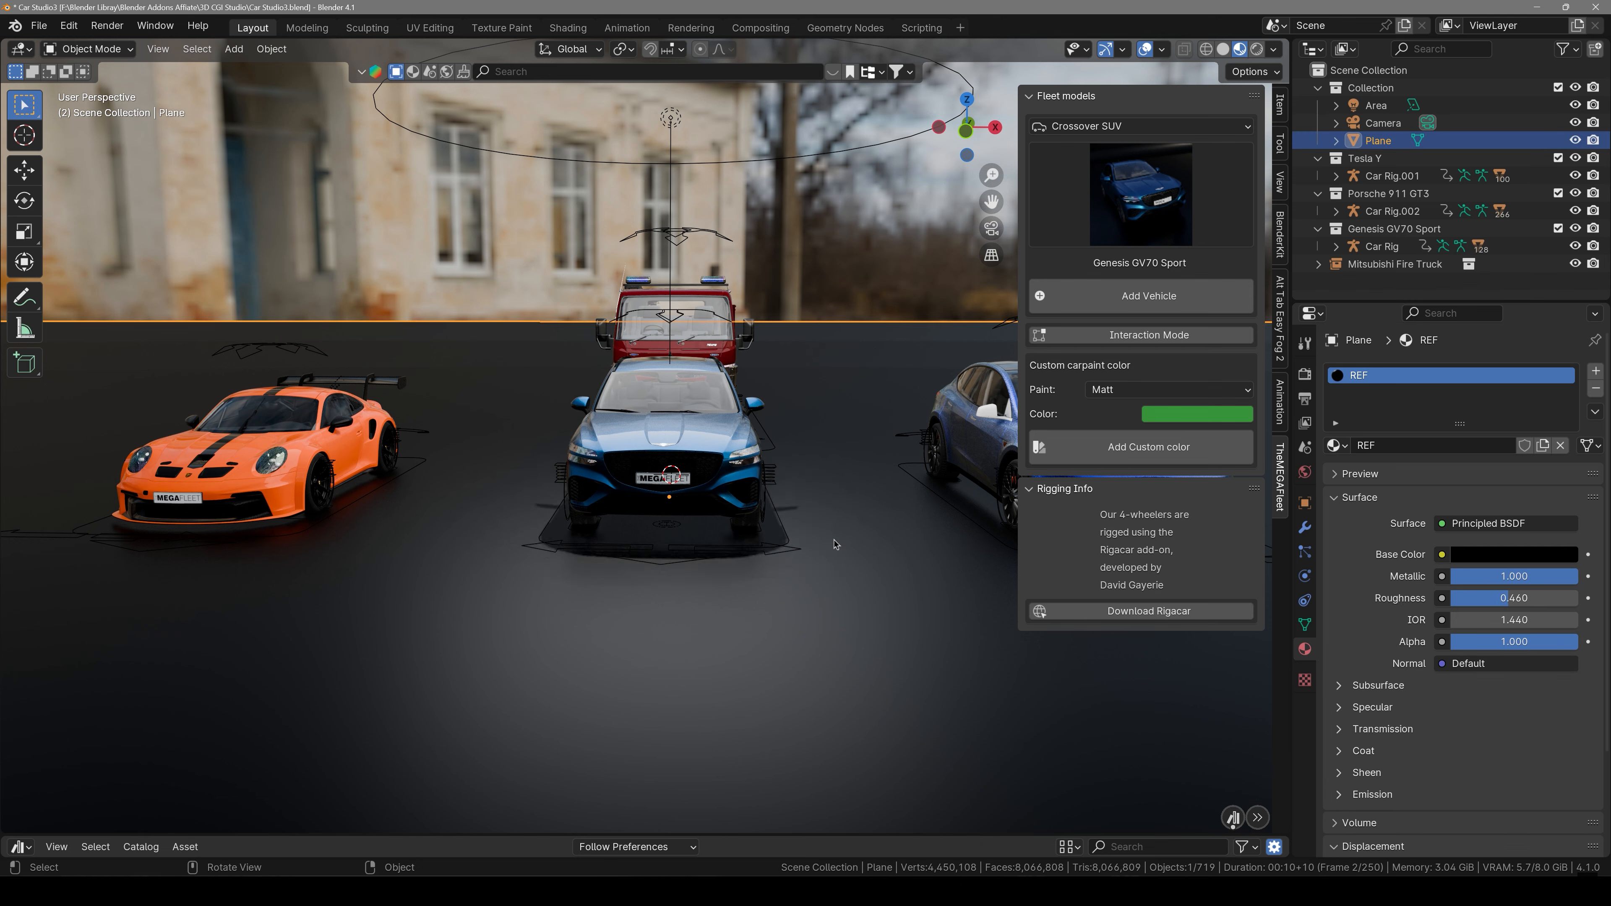
# - Exclude the Genesis GV70 Sport collection from the scene and add the Volvo XC60 R-Design from the Crossover SUV category
pyautogui.click(790, 544)
pyautogui.moveTo(790, 544); pyautogui.dragTo(844, 540, button='middle')
pyautogui.click(1559, 229)
pyautogui.click(1141, 194)
pyautogui.click(853, 396)
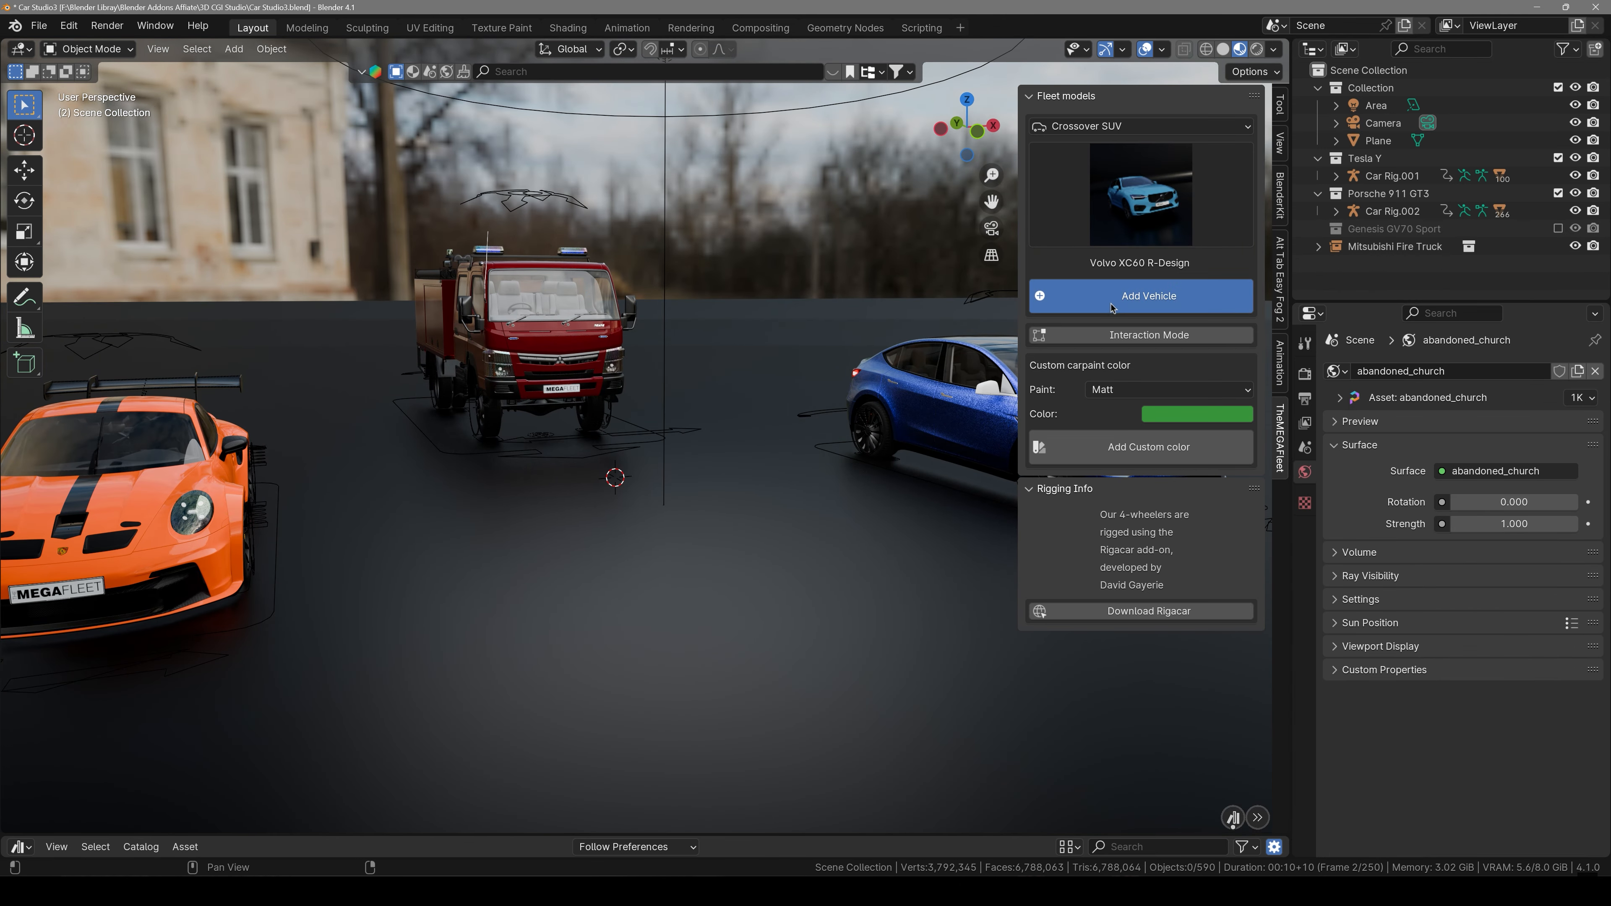
pyautogui.click(1149, 296)
# - Hide the Volvo XC60 R-Design and add the Seat Ibiza from the Small Family category
pyautogui.click(1140, 125)
pyautogui.click(1208, 301)
pyautogui.click(1159, 217)
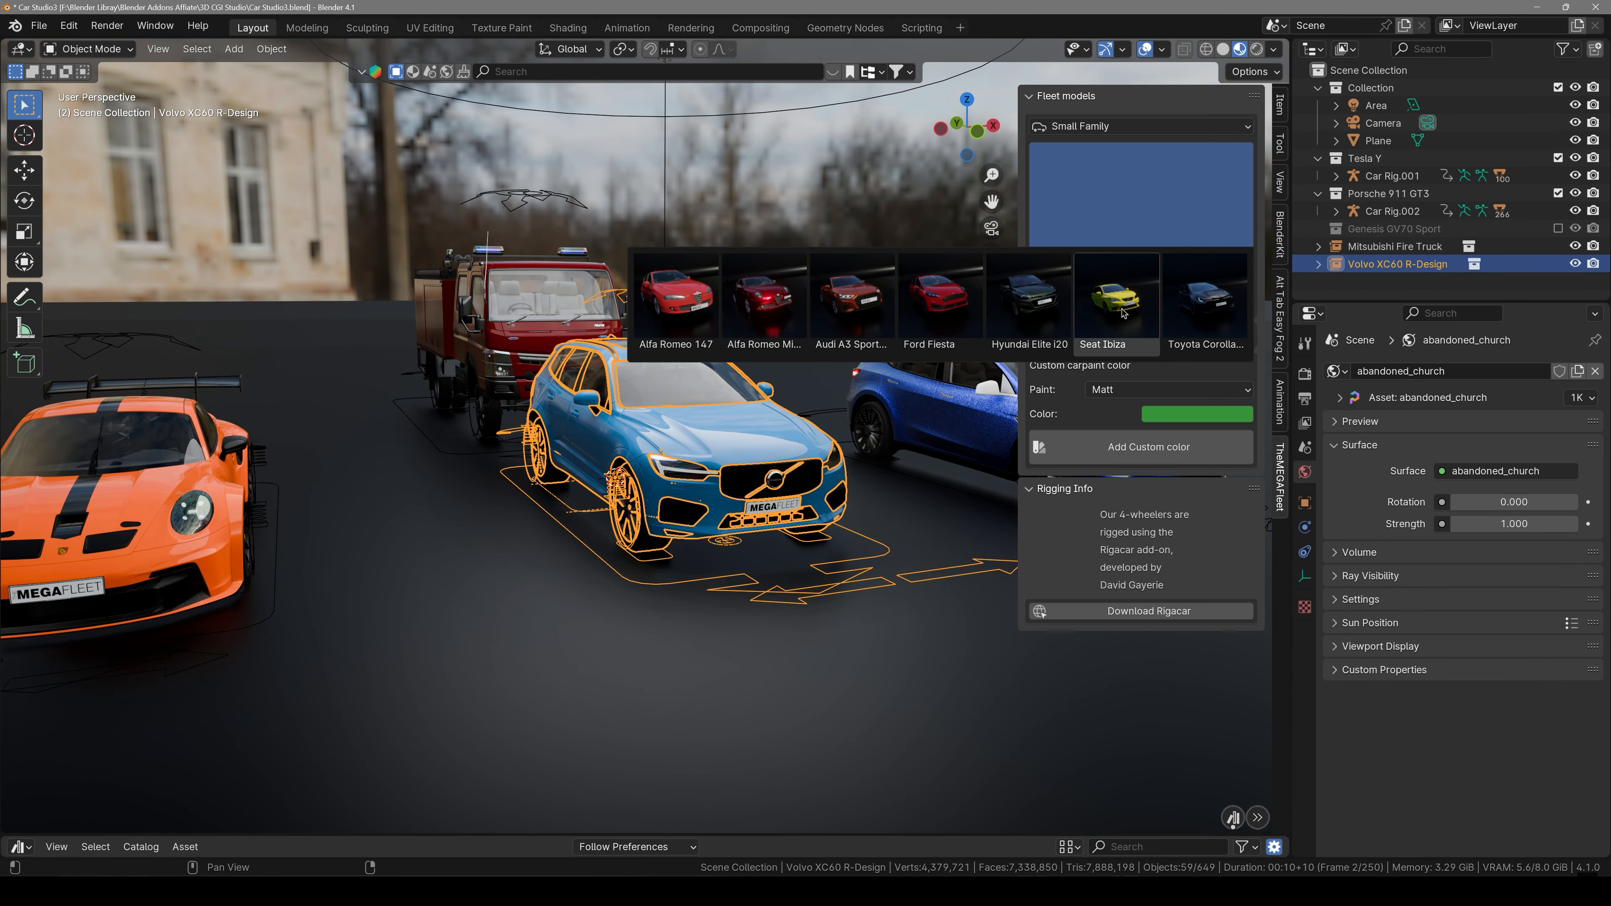
pyautogui.click(1123, 307)
pyautogui.click(1575, 264)
pyautogui.click(1186, 298)
pyautogui.click(945, 249)
pyautogui.scroll(3, 914, 266)
pyautogui.moveTo(824, 330); pyautogui.dragTo(447, 330, button='middle')
# - Hide the Seat Ibiza and the Mitsubishi Fire Truck in the viewport
pyautogui.click(1575, 264)
pyautogui.click(1575, 247)
pyautogui.scroll(-3, 709, 371)
pyautogui.moveTo(709, 371); pyautogui.dragTo(952, 362, button='middle')
# - Add the Audi A3 Sportback from the Small Family category and deselect it
pyautogui.click(1140, 194)
pyautogui.click(849, 298)
pyautogui.click(1142, 296)
pyautogui.scroll(4, 856, 465)
pyautogui.moveTo(855, 444); pyautogui.dragTo(882, 457, button='middle')
pyautogui.click(901, 304)
pyautogui.moveTo(901, 305)
pyautogui.mouseDown(button='middle')
pyautogui.moveTo(768, 337)
pyautogui.moveTo(891, 306)
pyautogui.moveTo(860, 244)
pyautogui.mouseUp(button='middle')
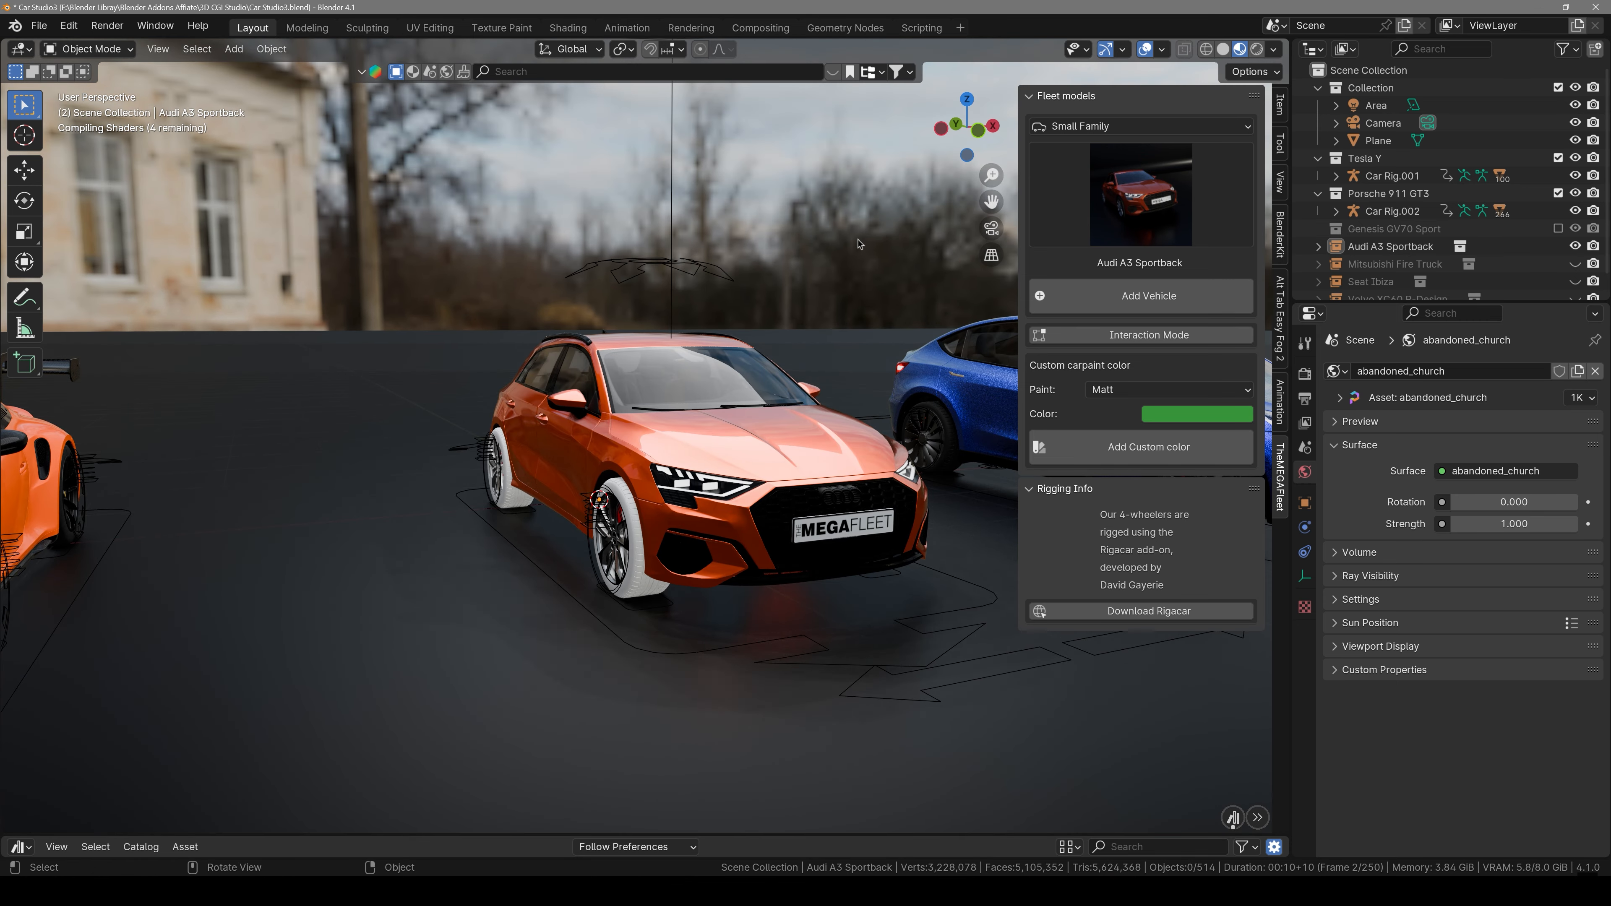